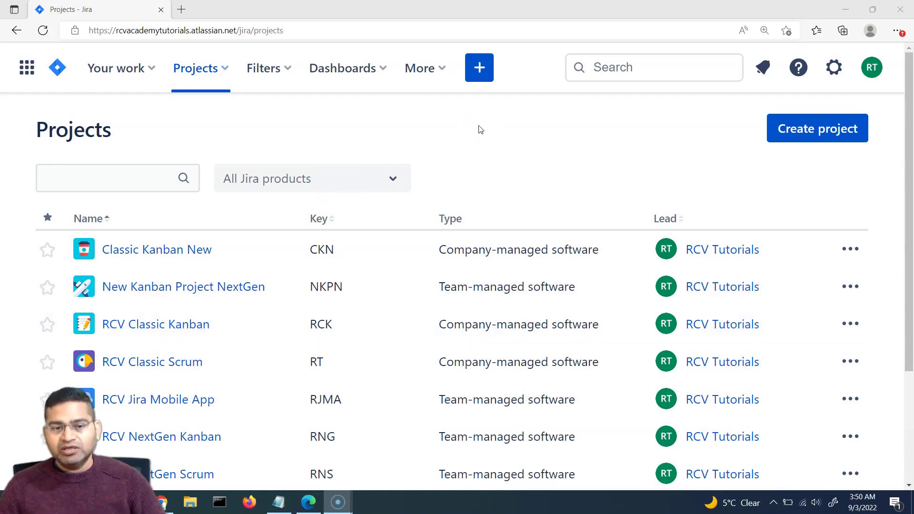
Open the automation rules in the project settings of RCV Classic Scrum (RT).
click(226, 71)
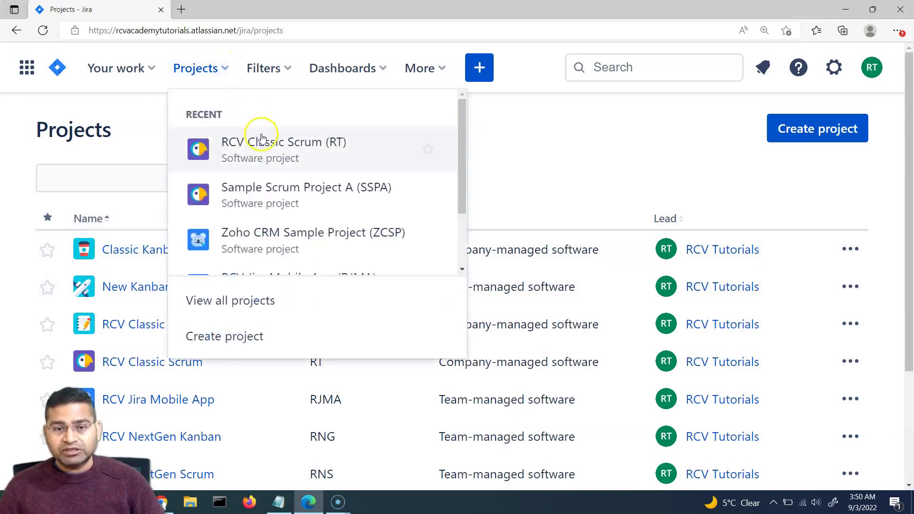
click(306, 151)
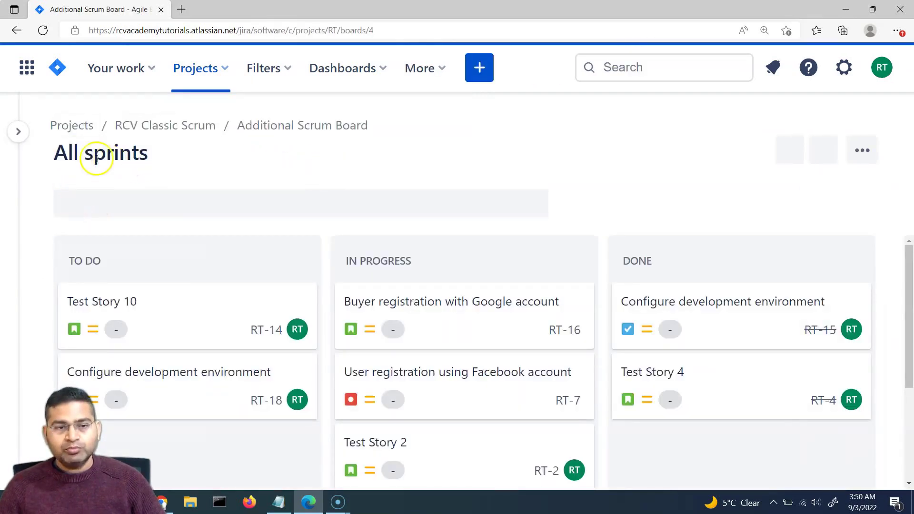
click(19, 133)
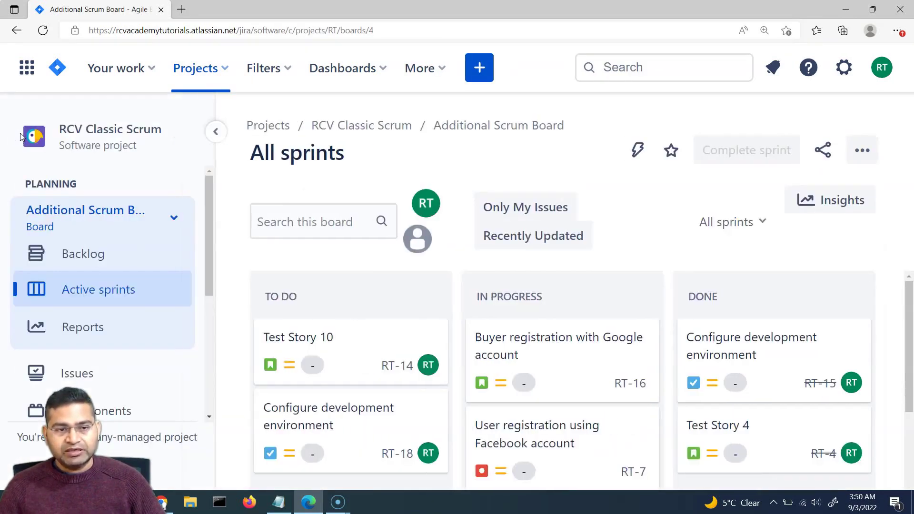
scroll(123, 343, down, 5)
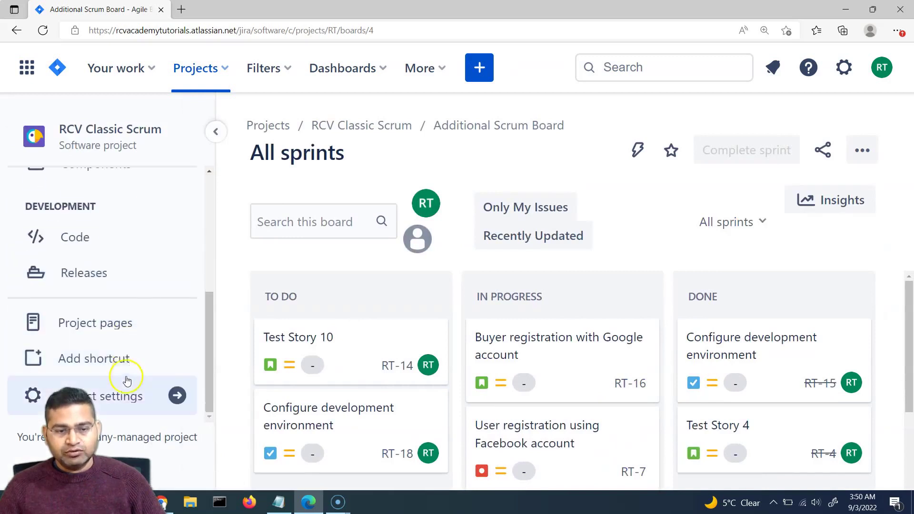
click(72, 395)
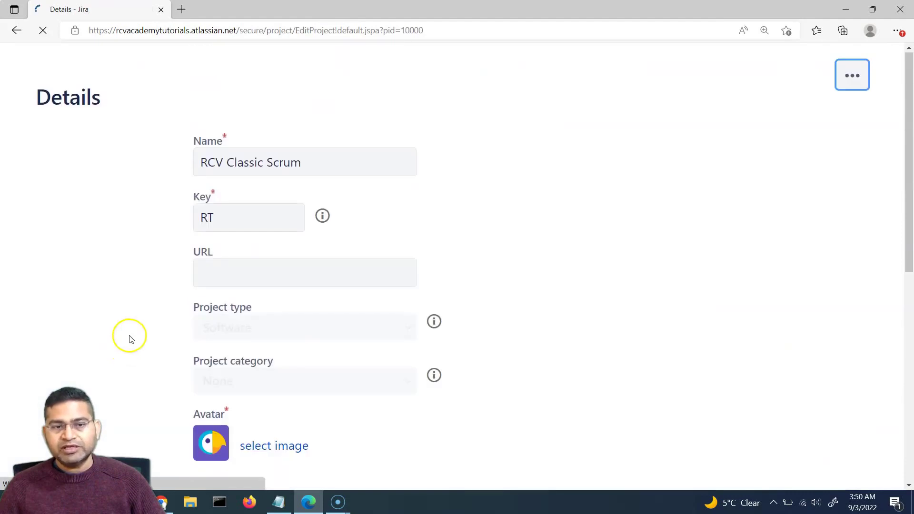
scroll(95, 319, down, 3)
click(72, 307)
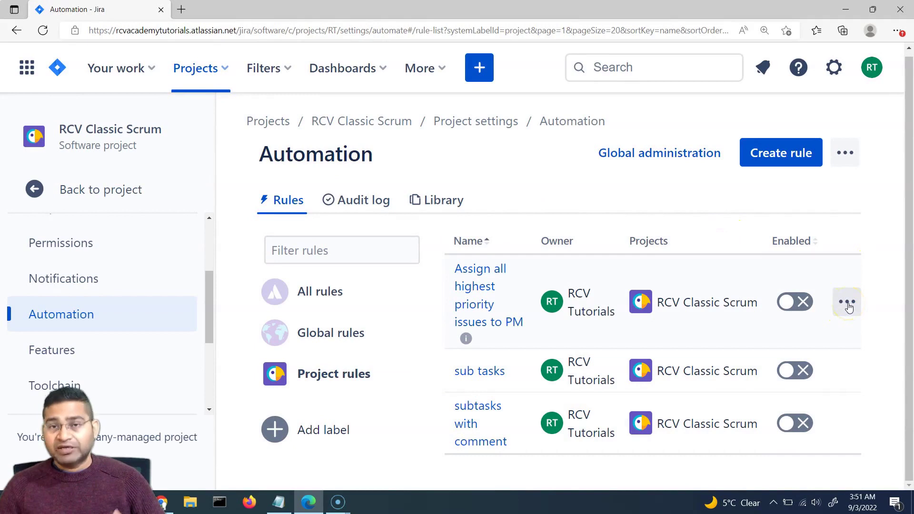
Export the rule "Assign all highest priority issues to PM" as JSON and check the downloaded file in its File Explorer folder.
click(848, 308)
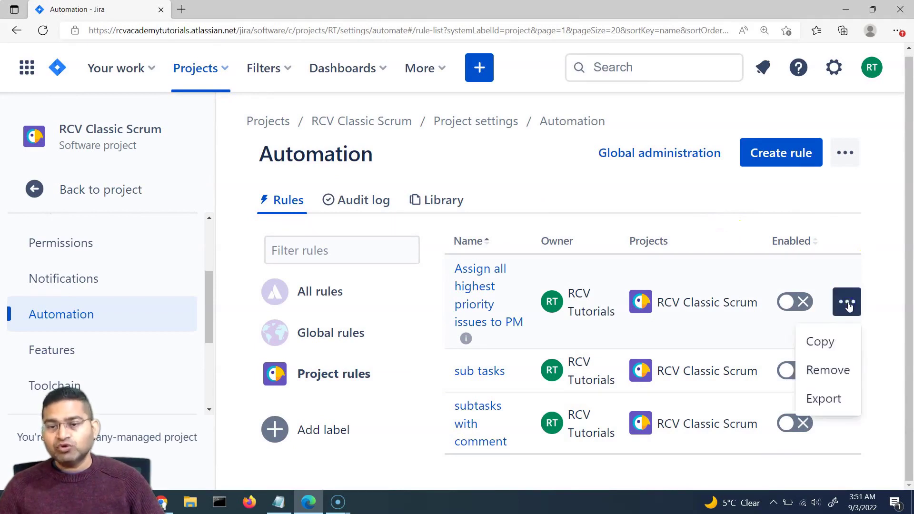
click(851, 305)
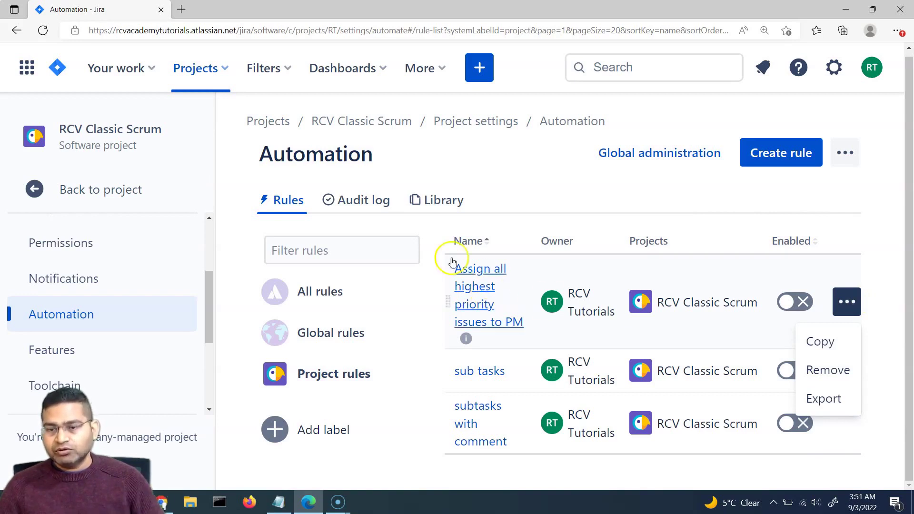
click(555, 315)
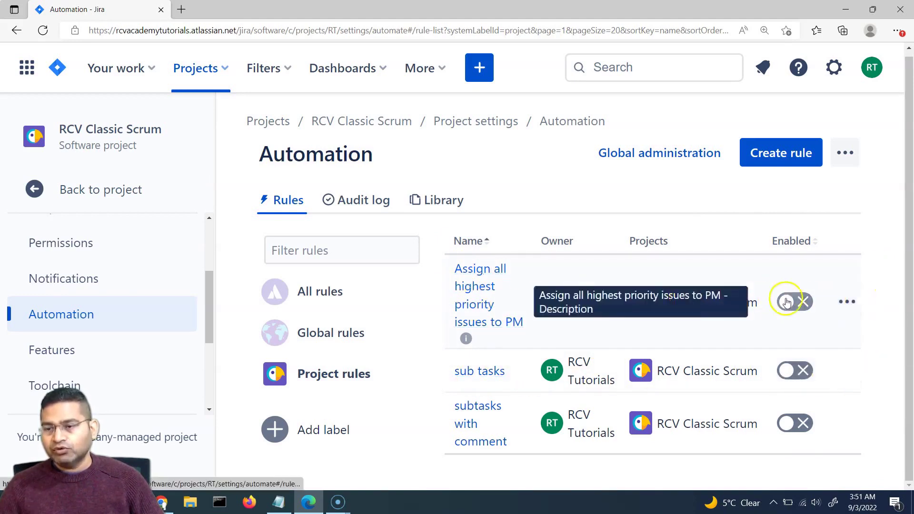
click(847, 303)
click(831, 405)
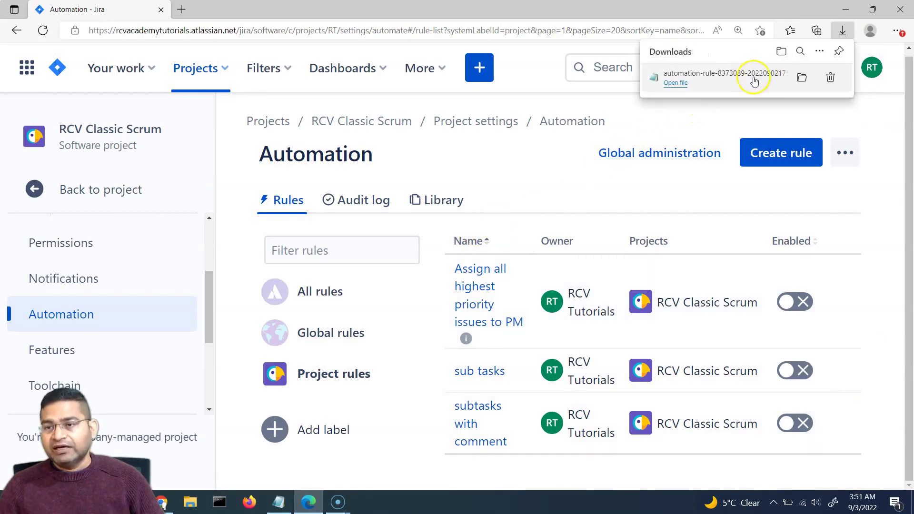
click(802, 80)
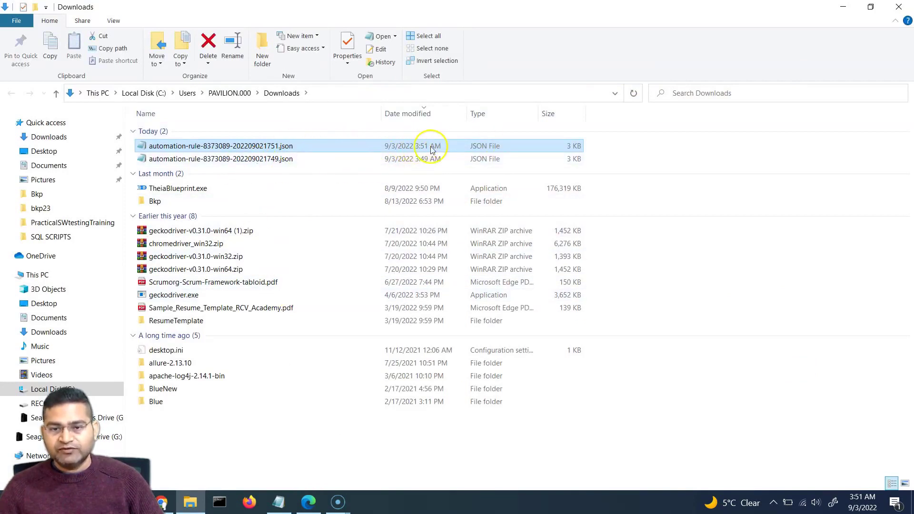
click(843, 6)
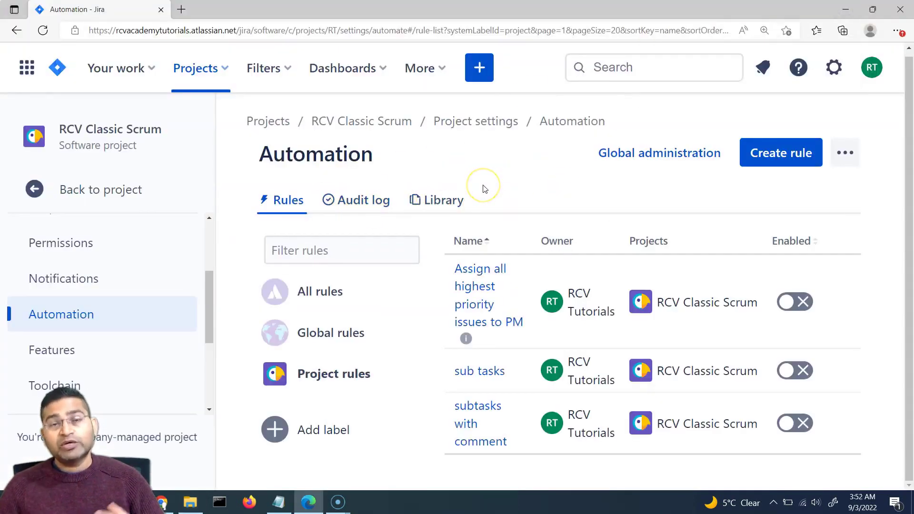
Open the automation page in the project settings of Sample Scrum Project A (SSPA).
click(226, 71)
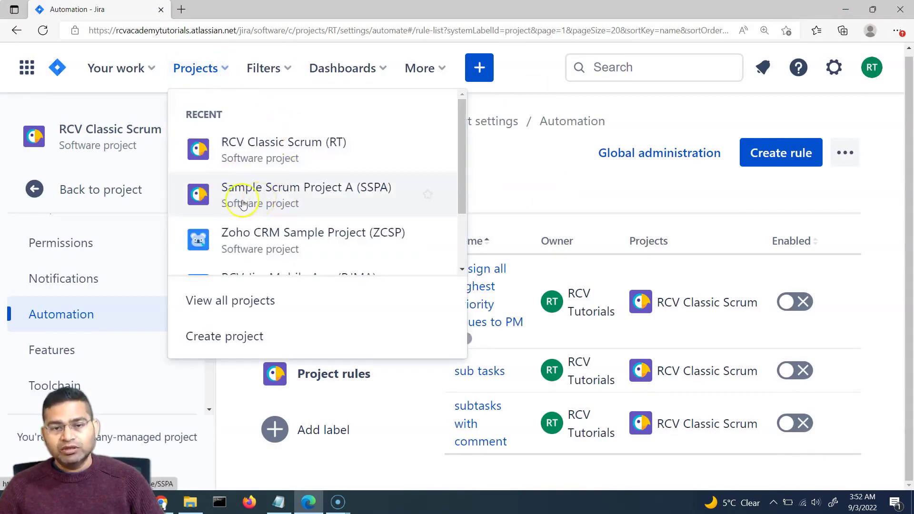
click(323, 195)
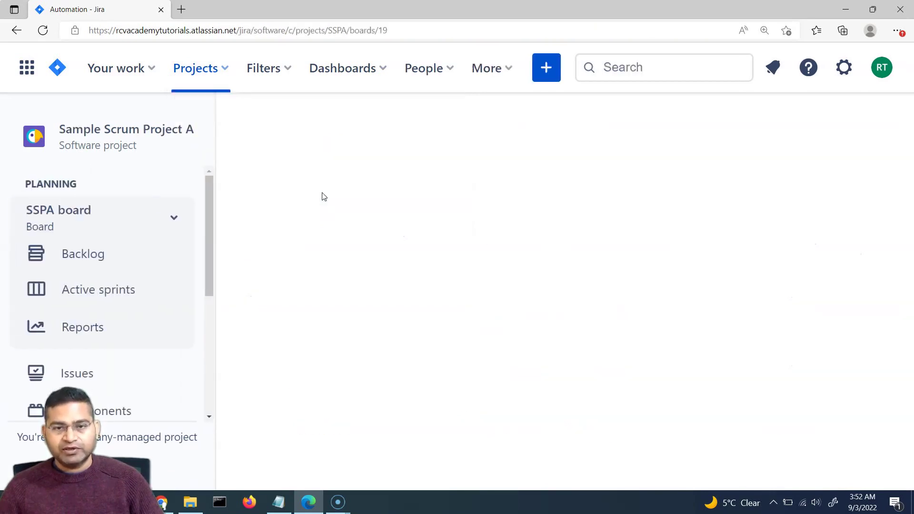
scroll(133, 326, down, 5)
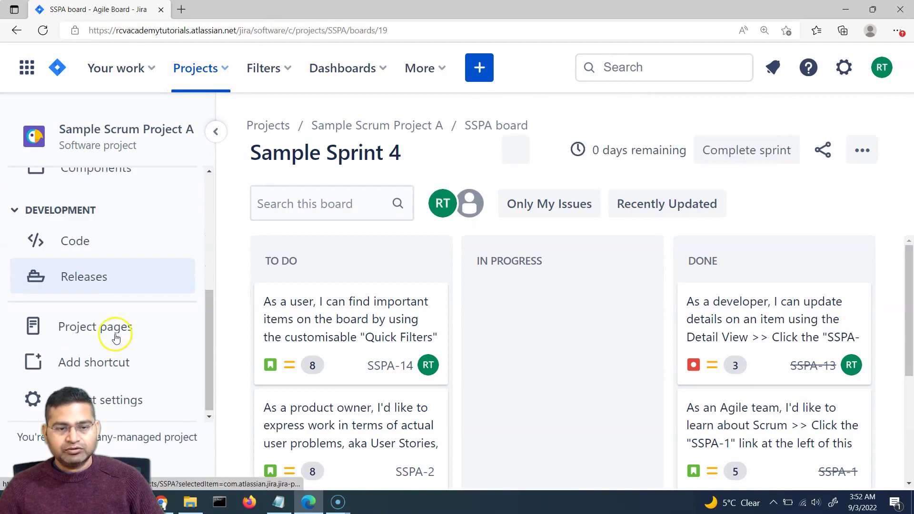
click(97, 399)
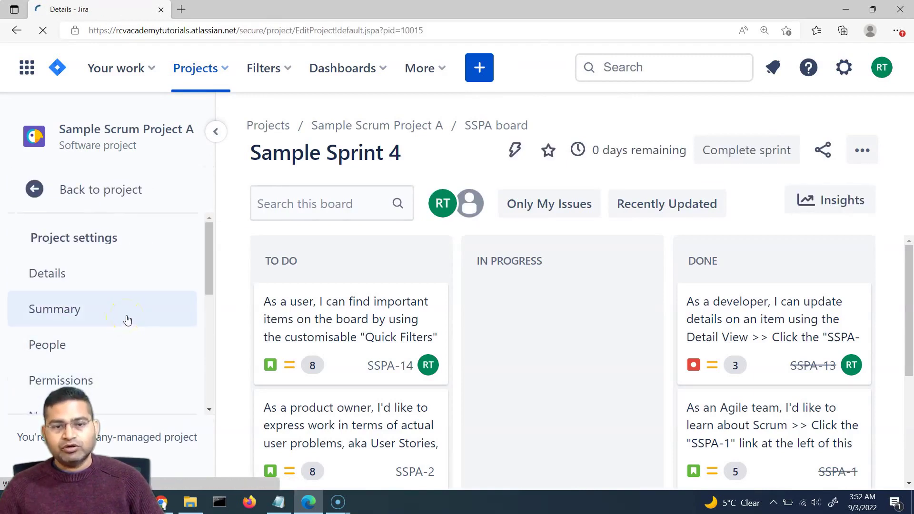
click(104, 346)
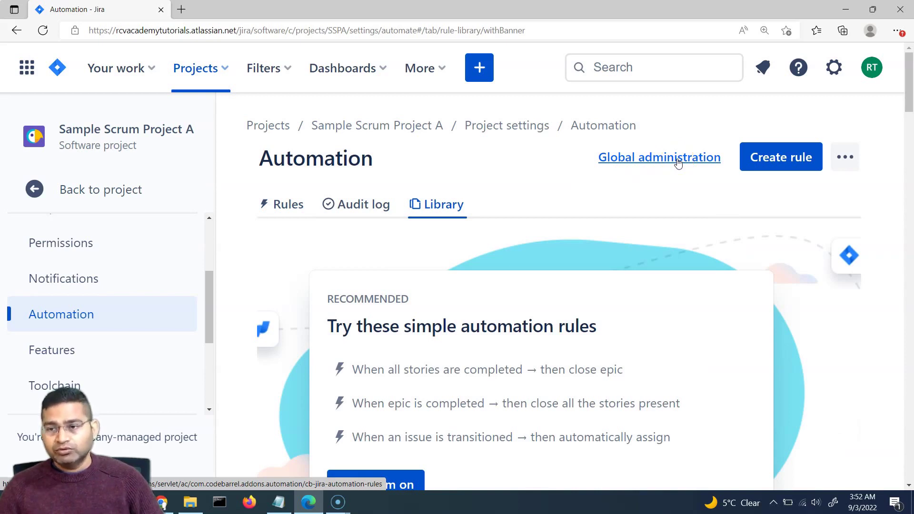
Go to the global automation administration and start importing rules.
click(657, 161)
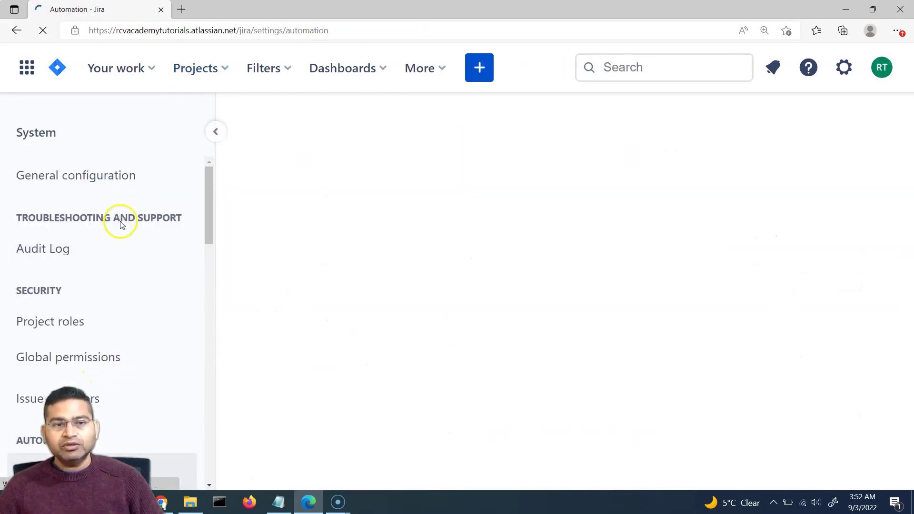
scroll(67, 383, down, 2)
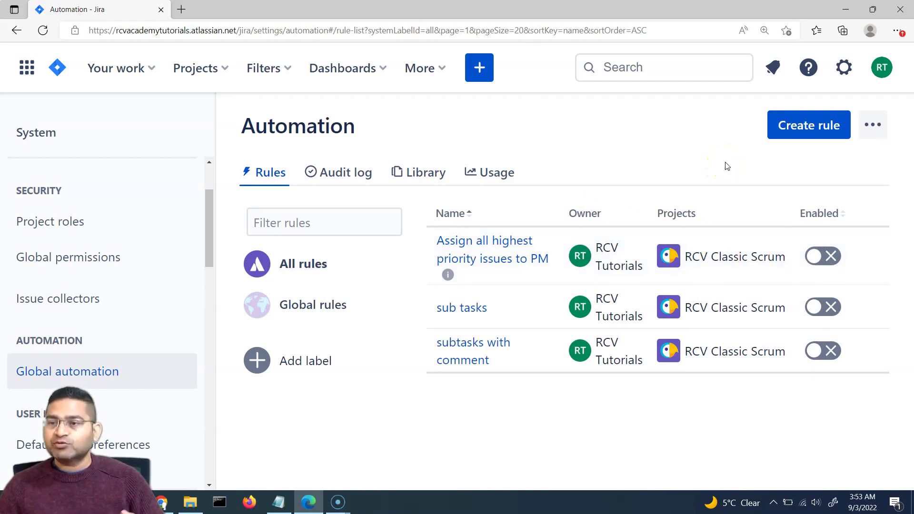
click(874, 129)
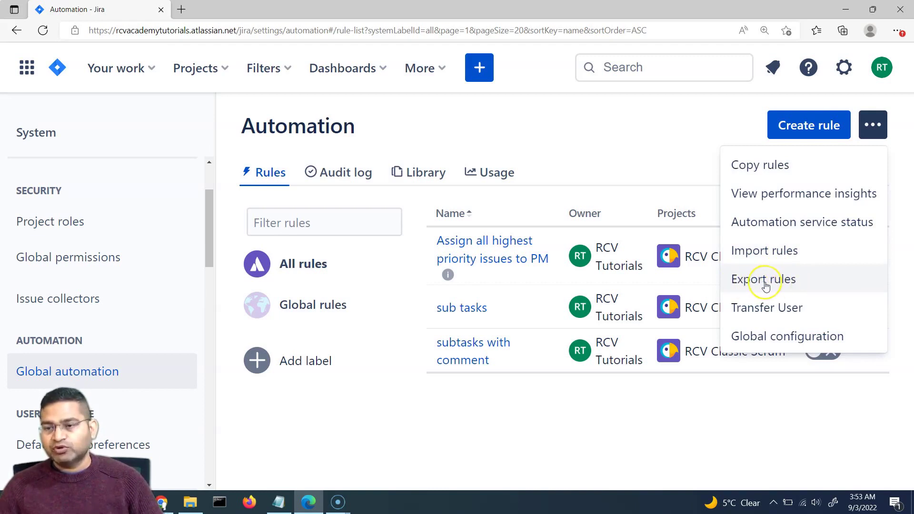
click(785, 254)
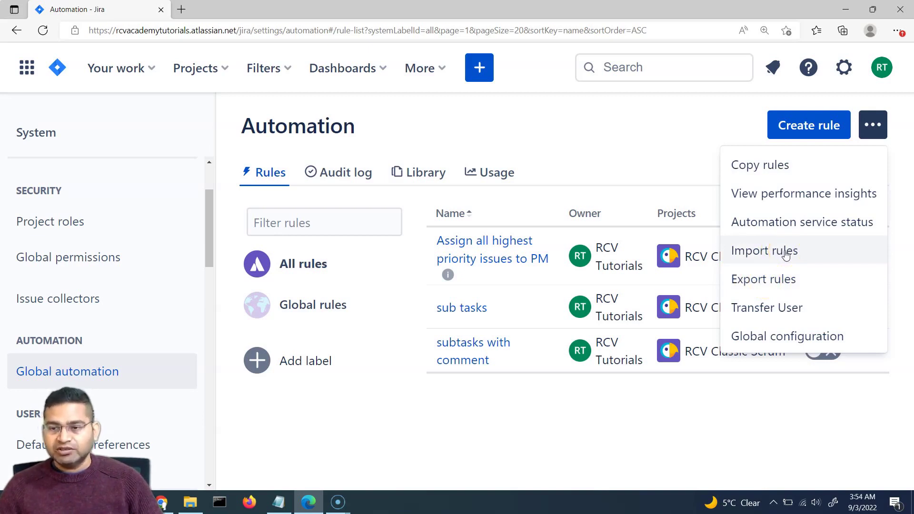
click(786, 254)
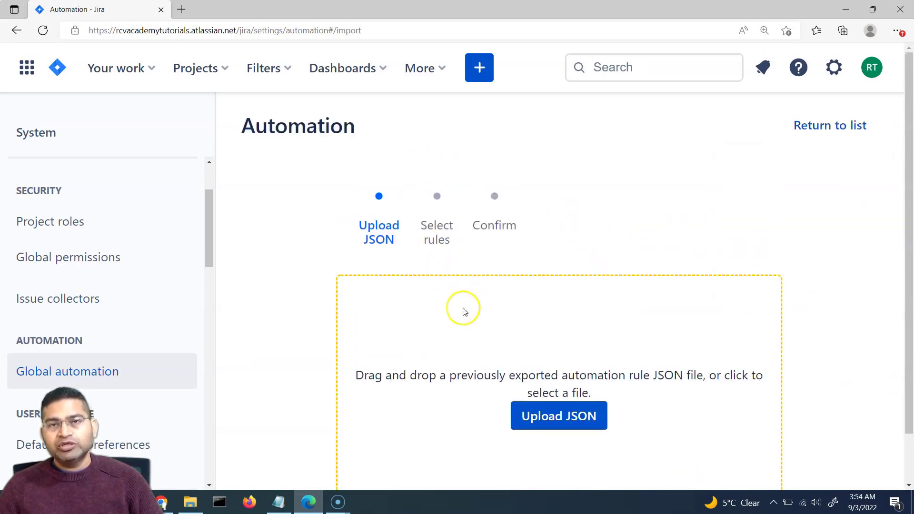
Upload automation-rule-8373089-202209021751.json from the Downloads folder as the rule file to import.
scroll(457, 305, down, 2)
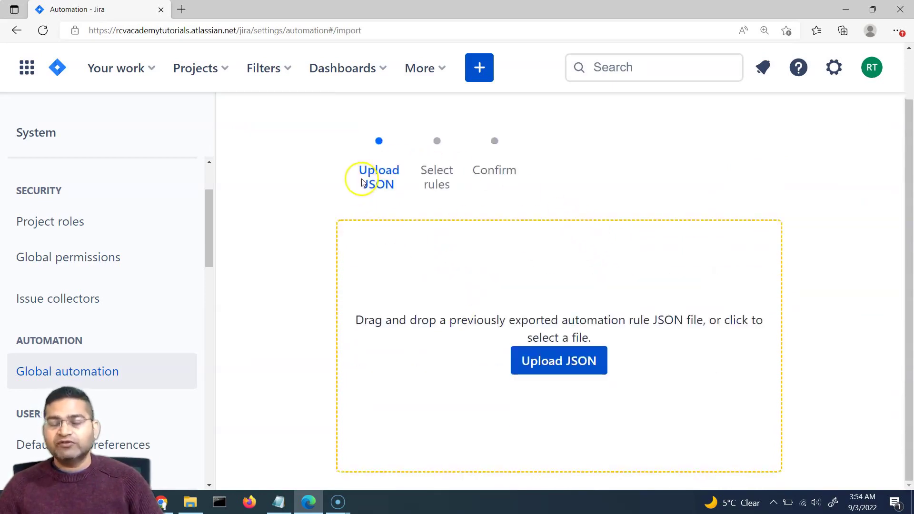
click(569, 365)
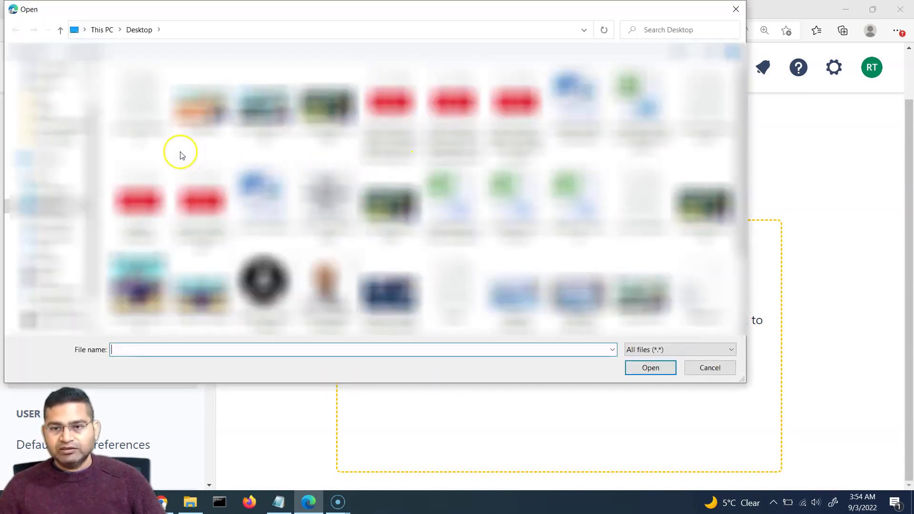
click(53, 236)
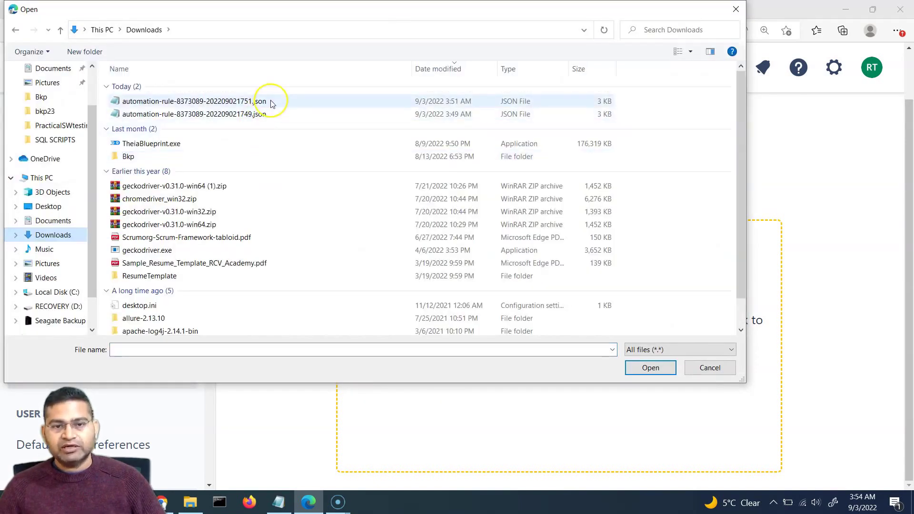
click(272, 102)
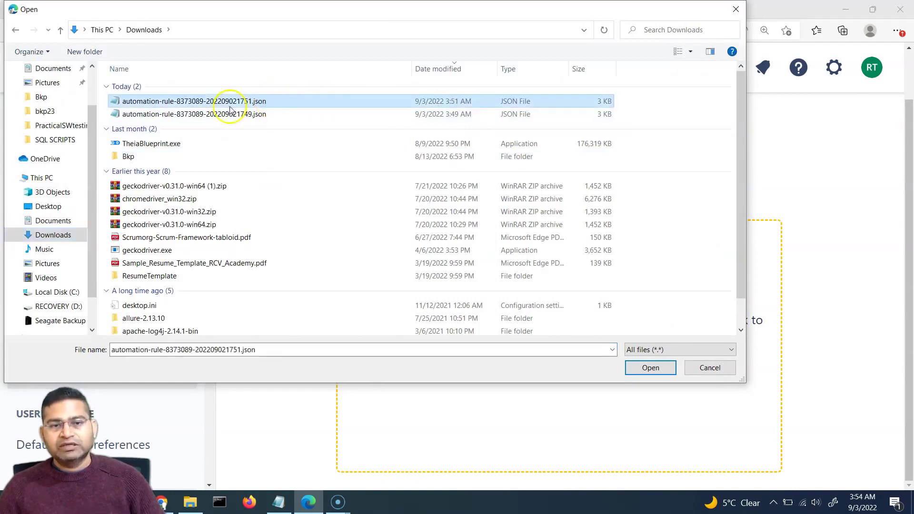
click(651, 369)
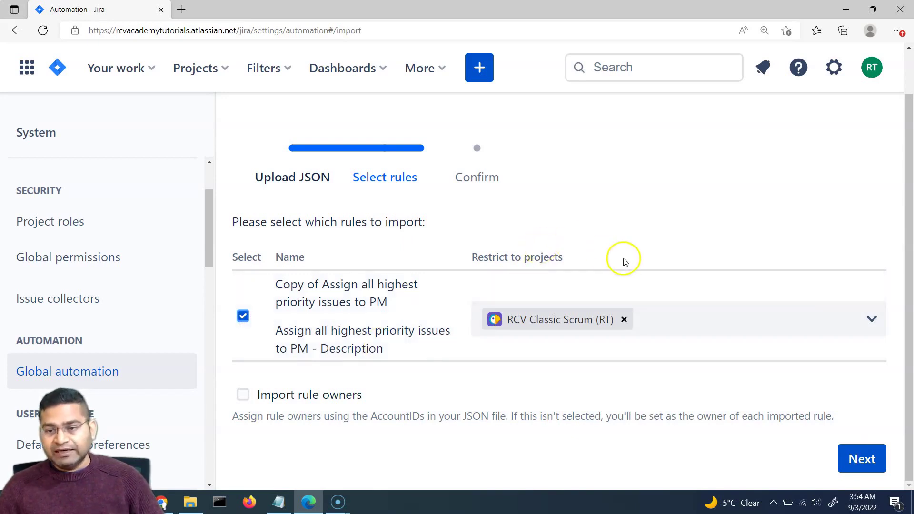
Restrict the imported rule to Sample Scrum Project A (SSPA) instead of RCV Classic Scrum (RT).
click(624, 320)
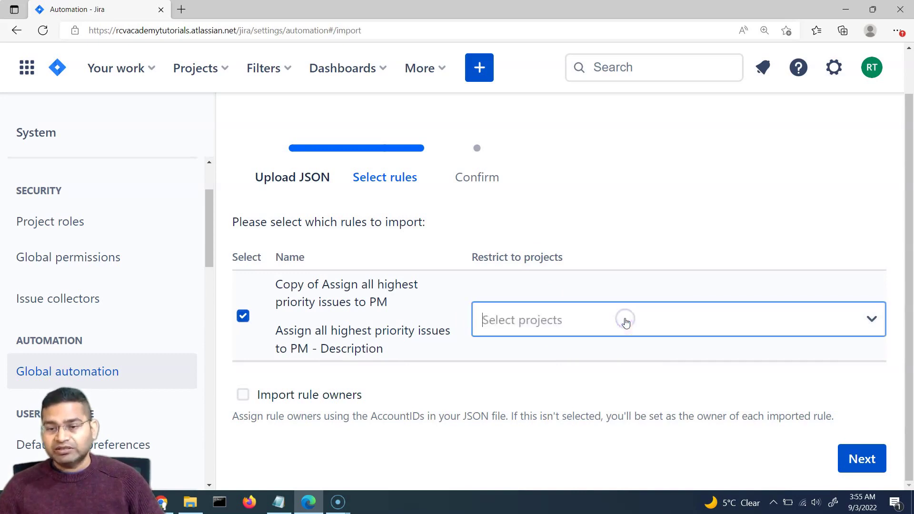
click(560, 322)
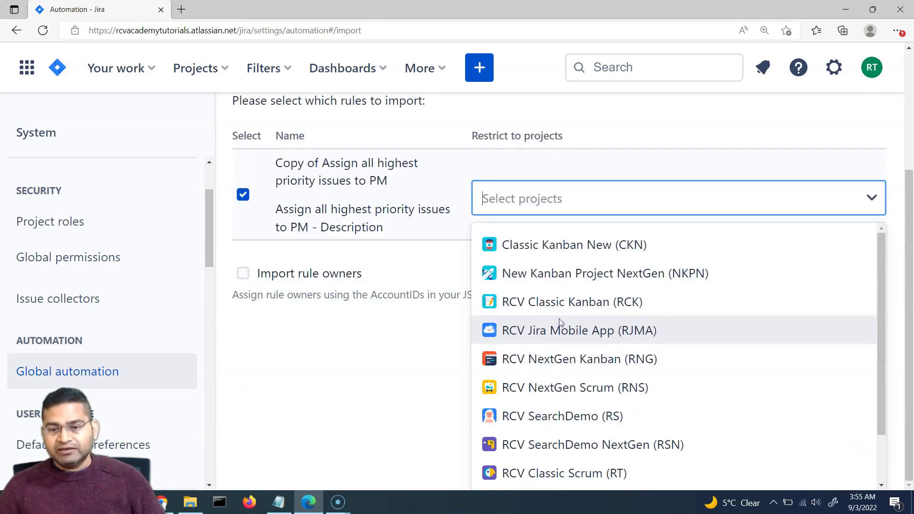
scroll(568, 429, down, 2)
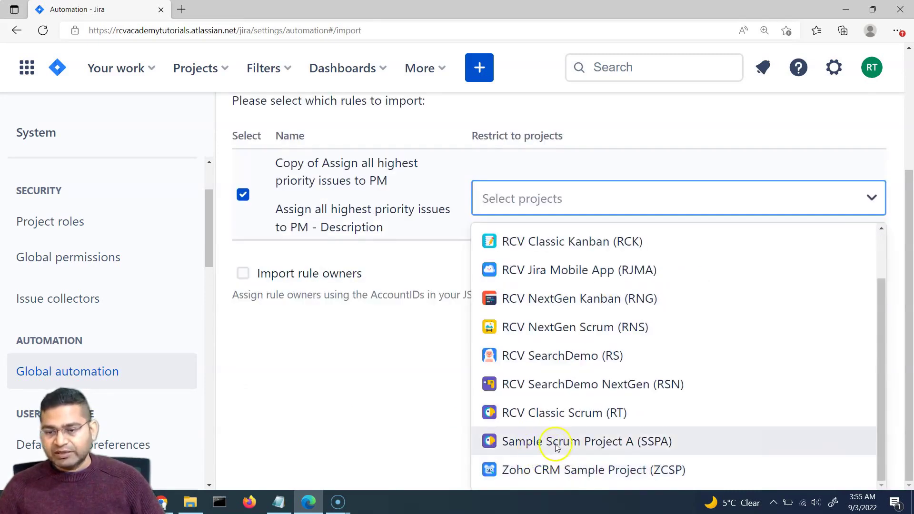
click(593, 444)
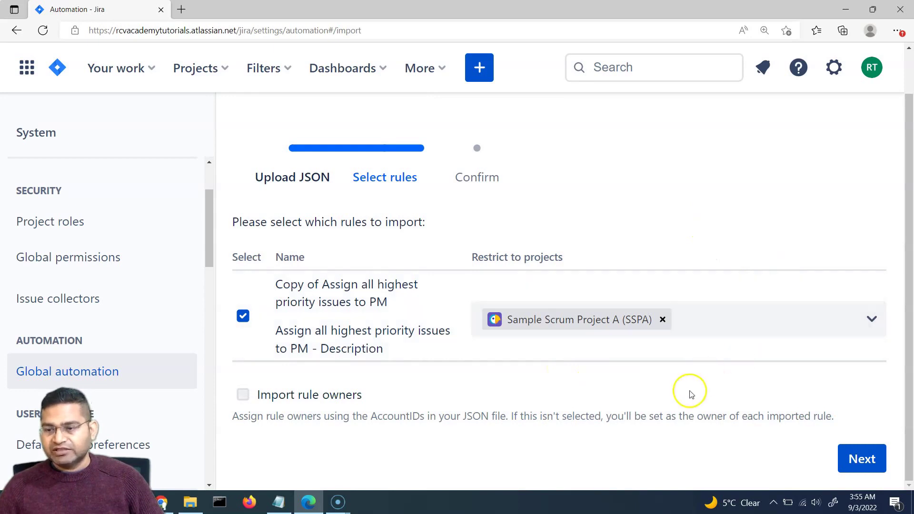
key(alt+Tab)
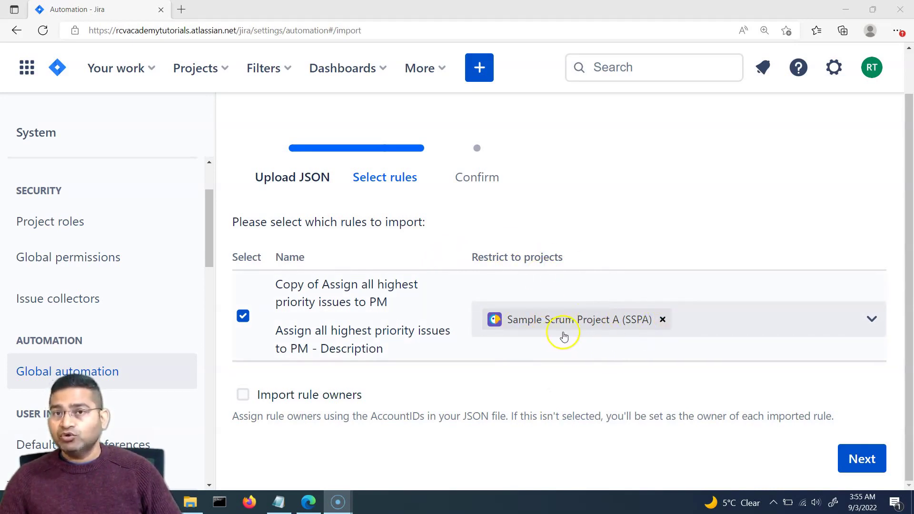
Confirm the rule import and check the project assigned to the imported copy in the rule list.
click(863, 460)
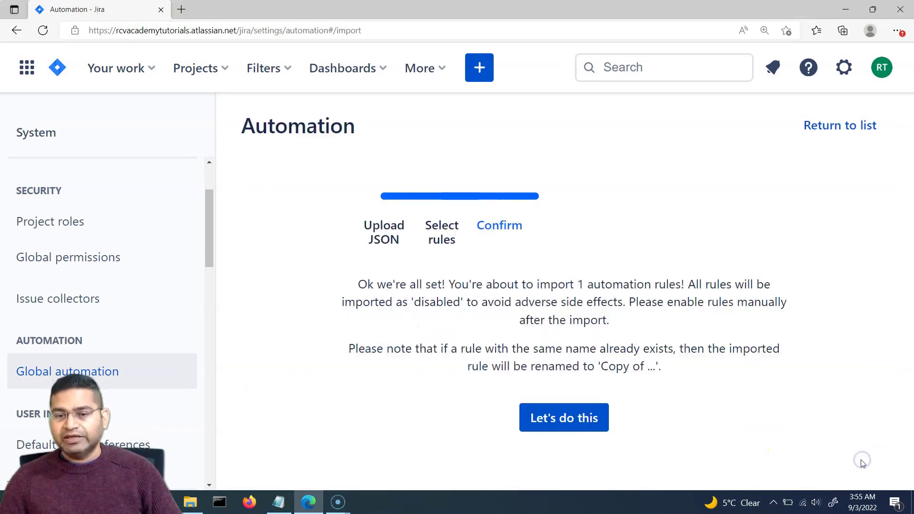
click(586, 424)
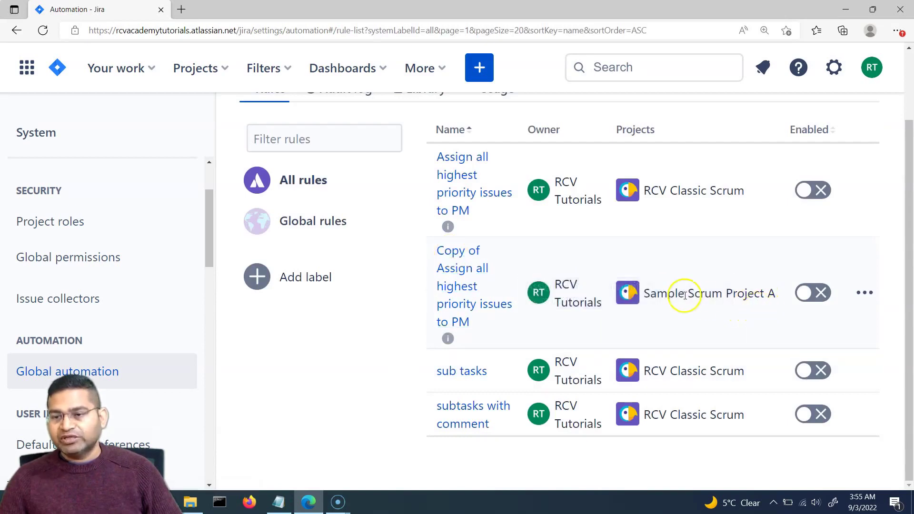
drag(647, 293, 775, 296)
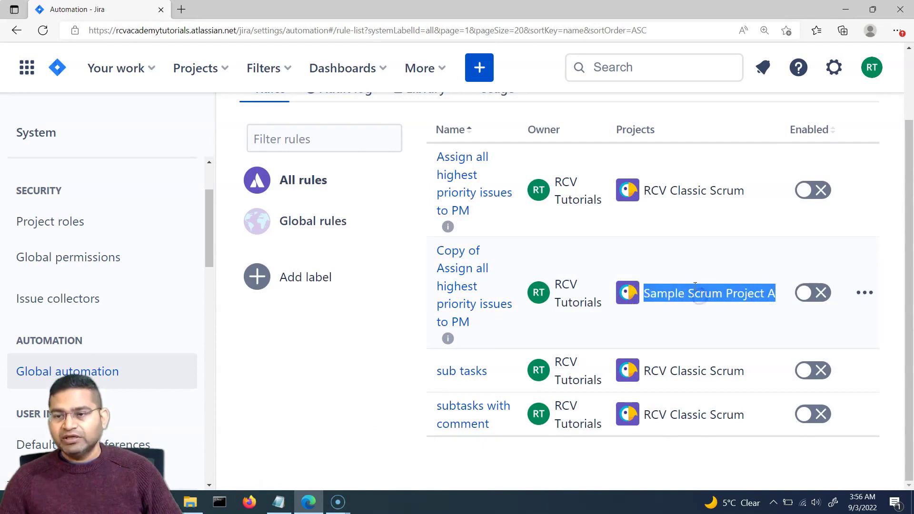
scroll(695, 285, up, 2)
click(735, 354)
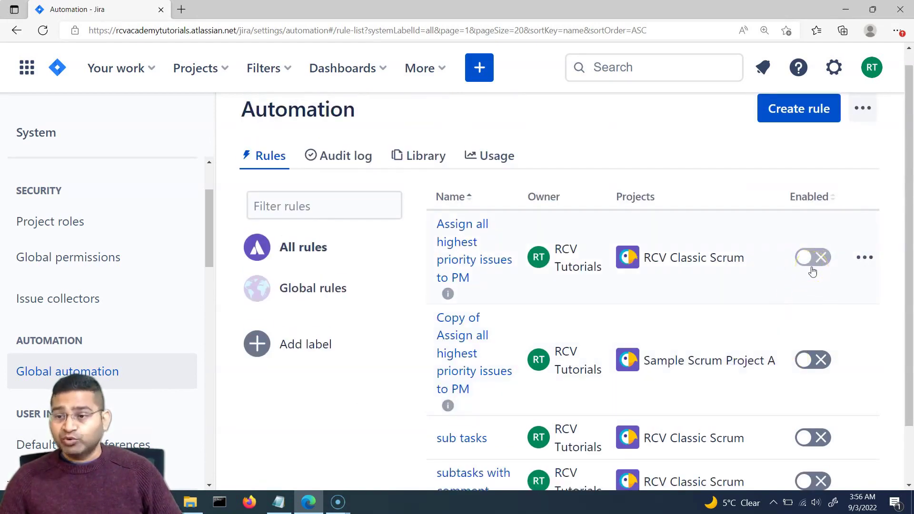
click(814, 366)
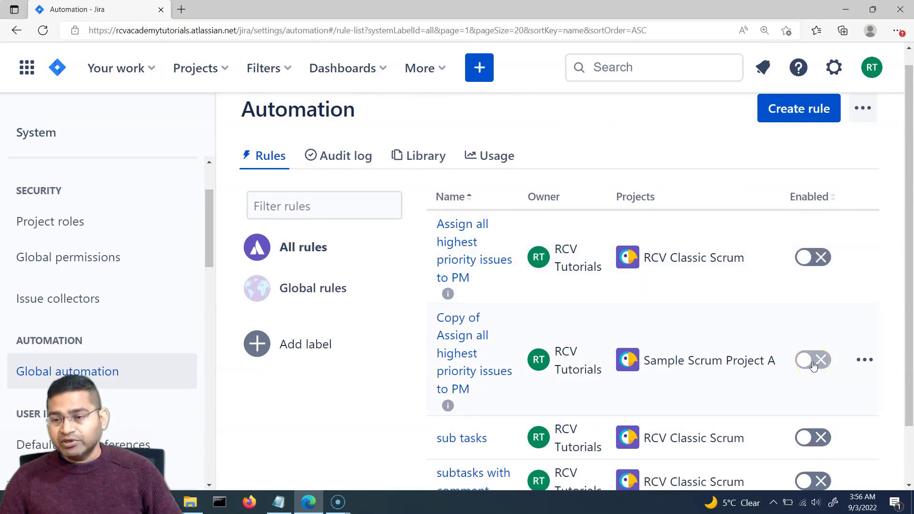
click(812, 348)
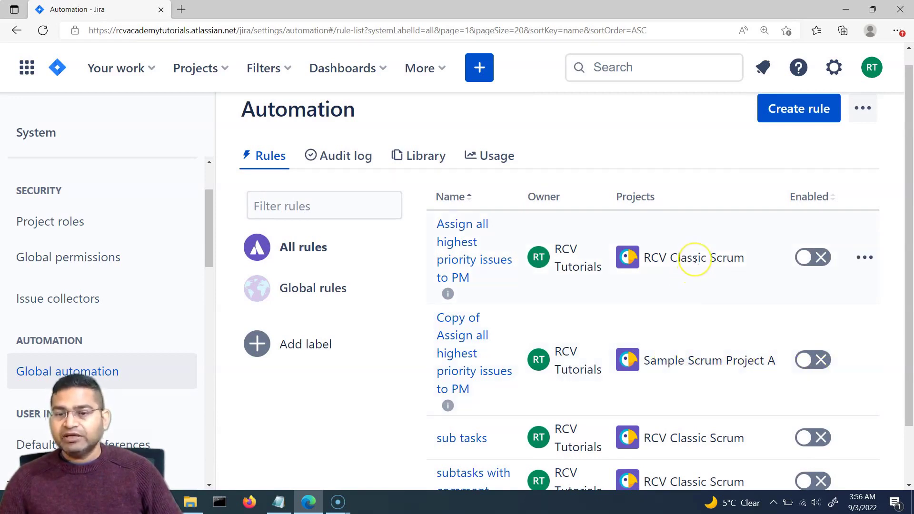
scroll(693, 267, down, 2)
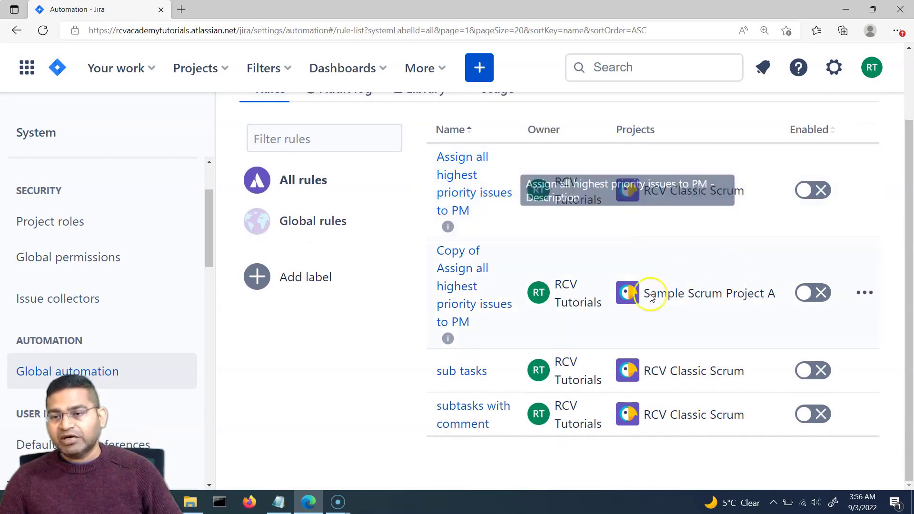
scroll(702, 322, up, 2)
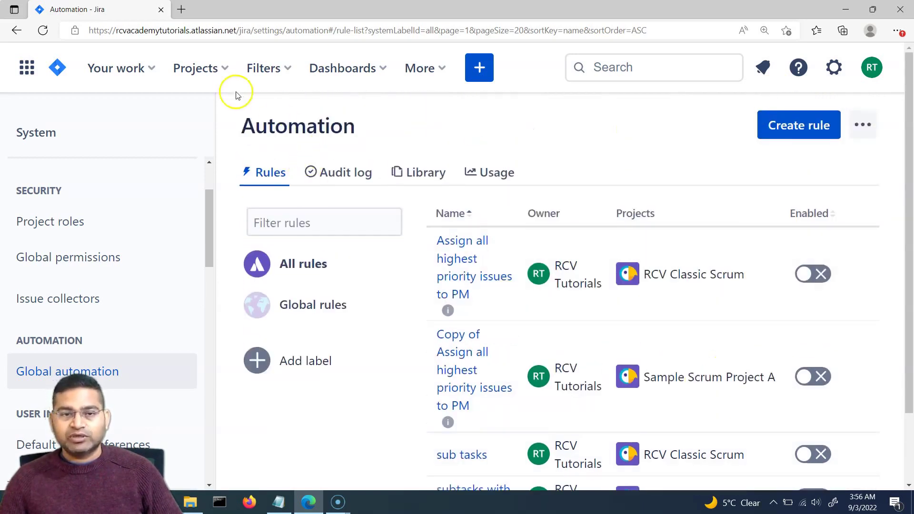
Open the automation rules in the project settings of RCV Classic Scrum (RT).
click(230, 69)
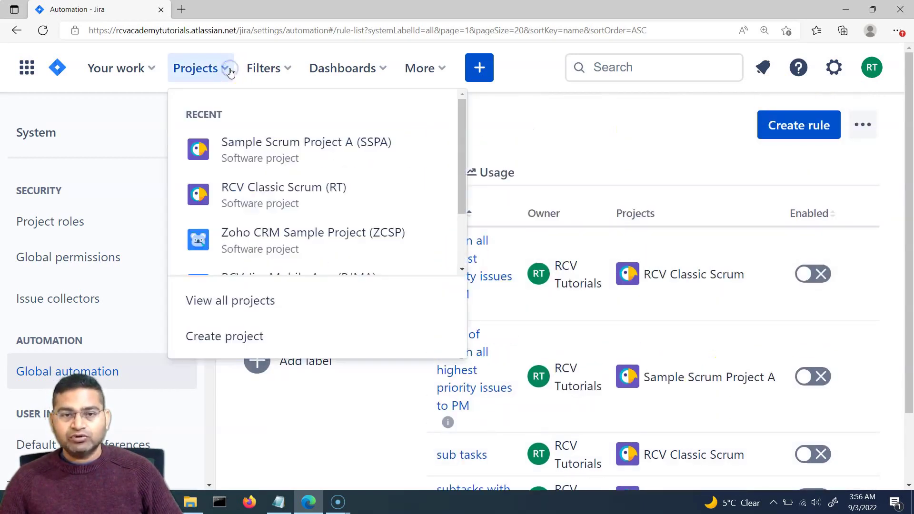
click(273, 191)
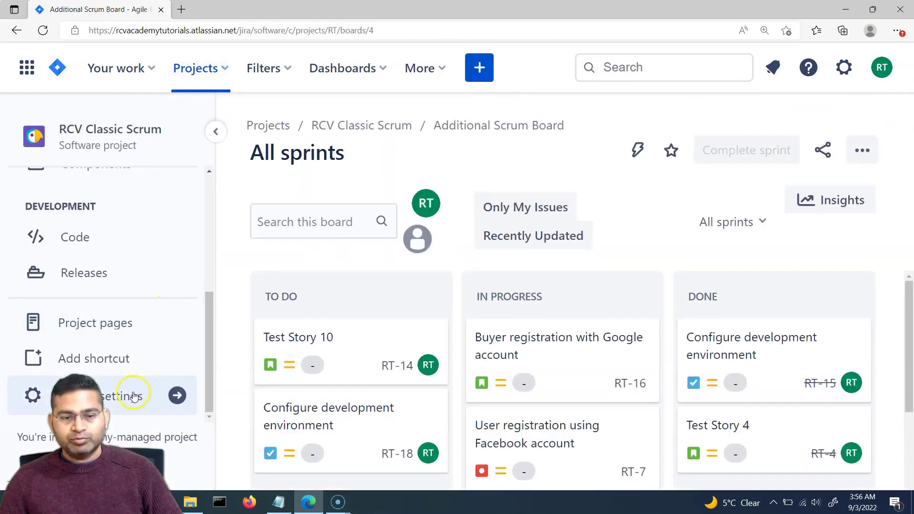
click(135, 395)
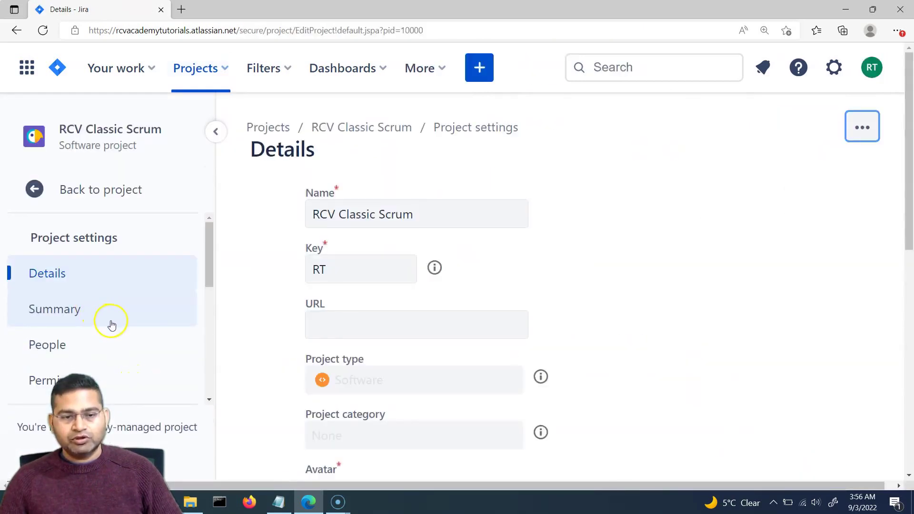
scroll(110, 321, down, 2)
click(95, 400)
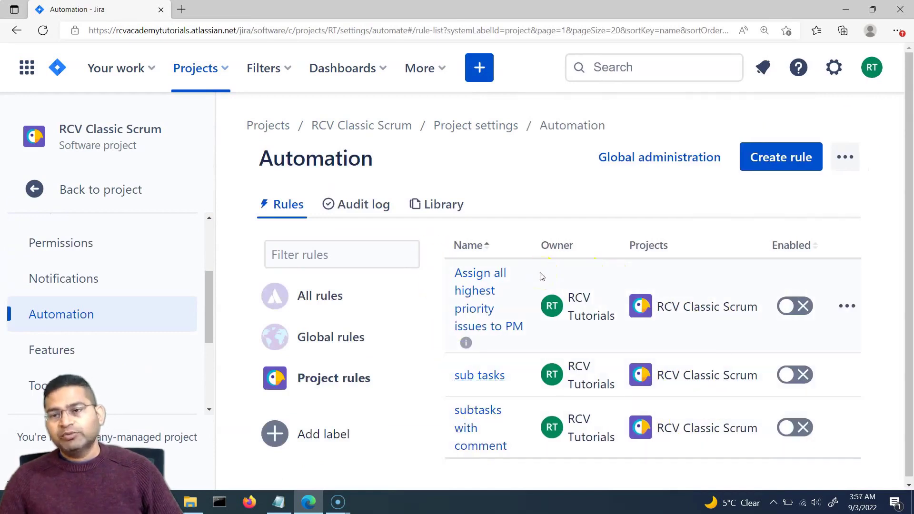
From the global automation administration, export all rules to a JSON file and show it in the Downloads folder.
click(684, 163)
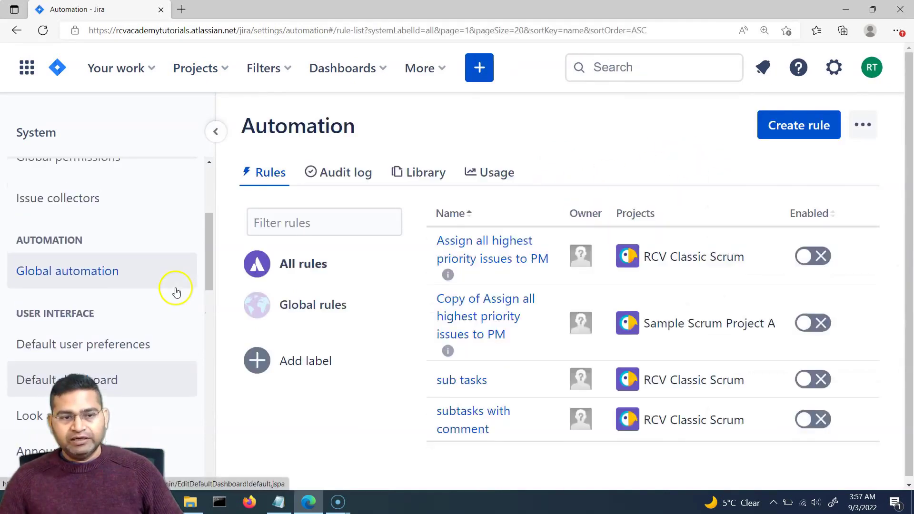
scroll(114, 226, down, 1)
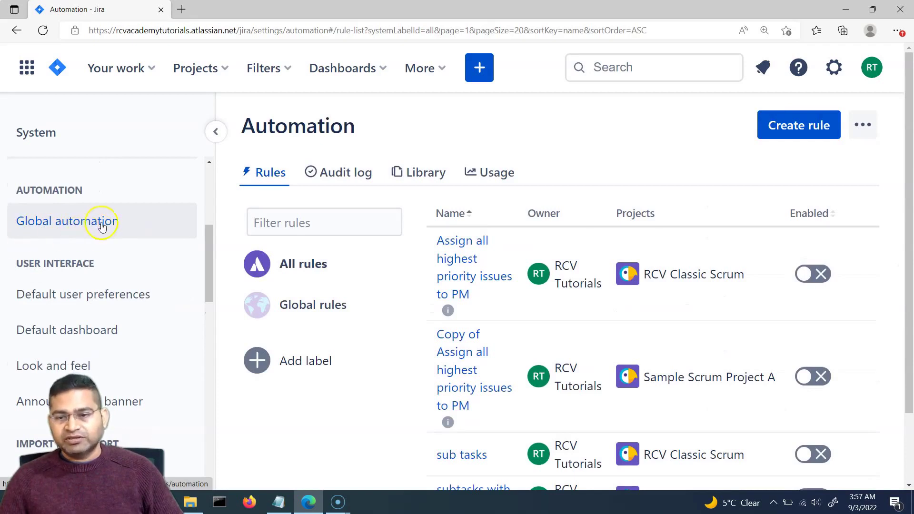
click(865, 135)
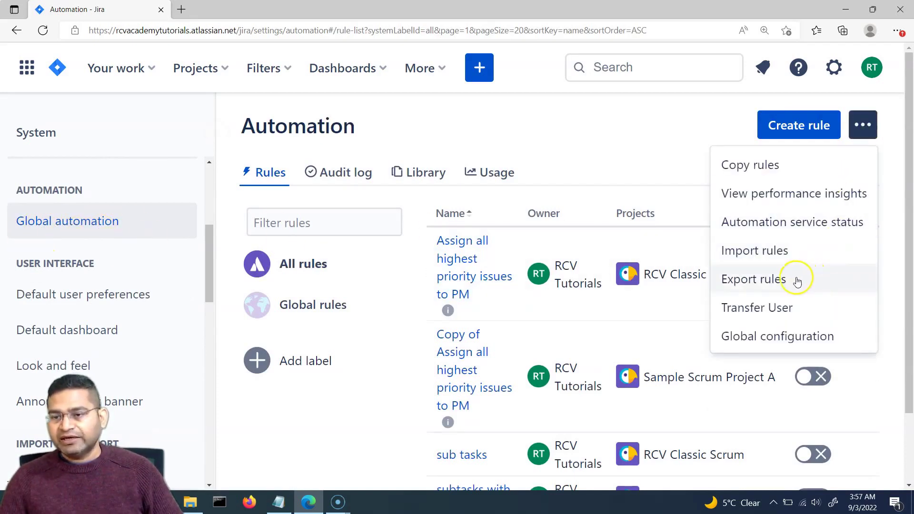
click(797, 281)
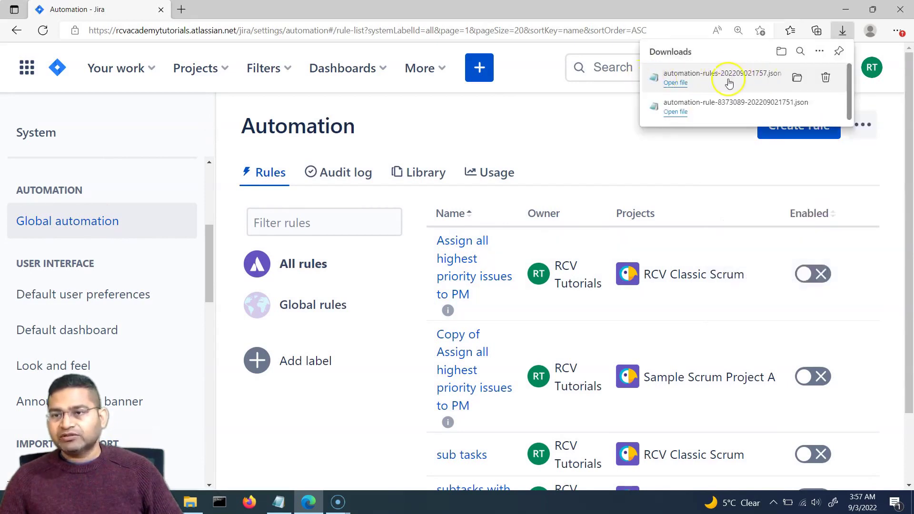
click(798, 77)
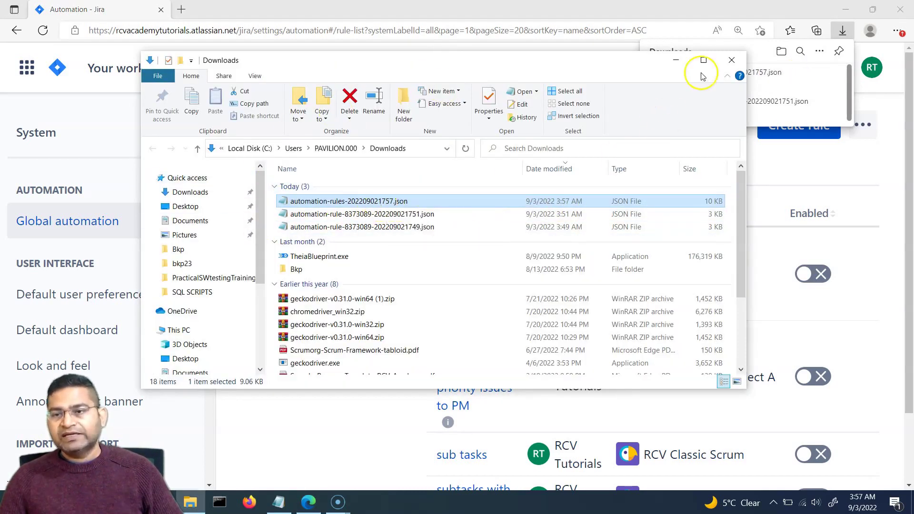
click(679, 66)
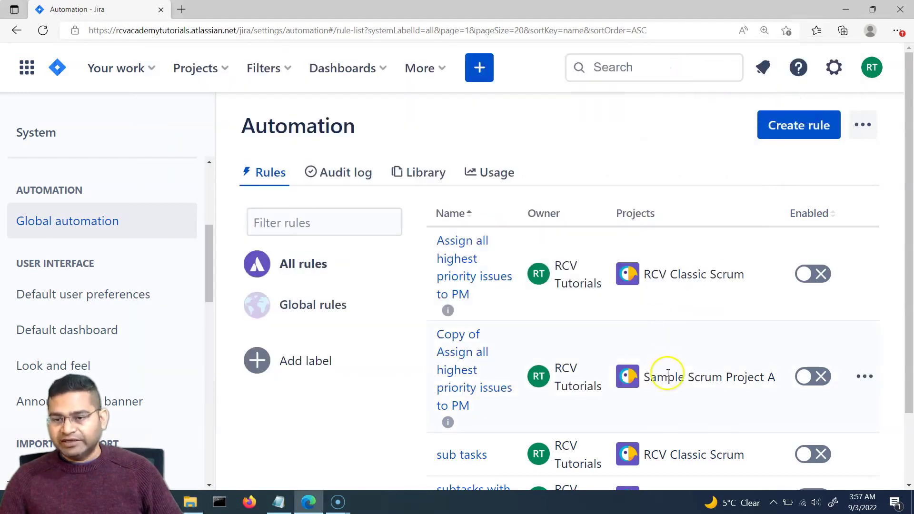
Start a rule import in global automation and upload automation-rules-202209021757.json from the Downloads folder.
scroll(667, 373, down, 2)
scroll(706, 205, up, 2)
scroll(665, 370, down, 2)
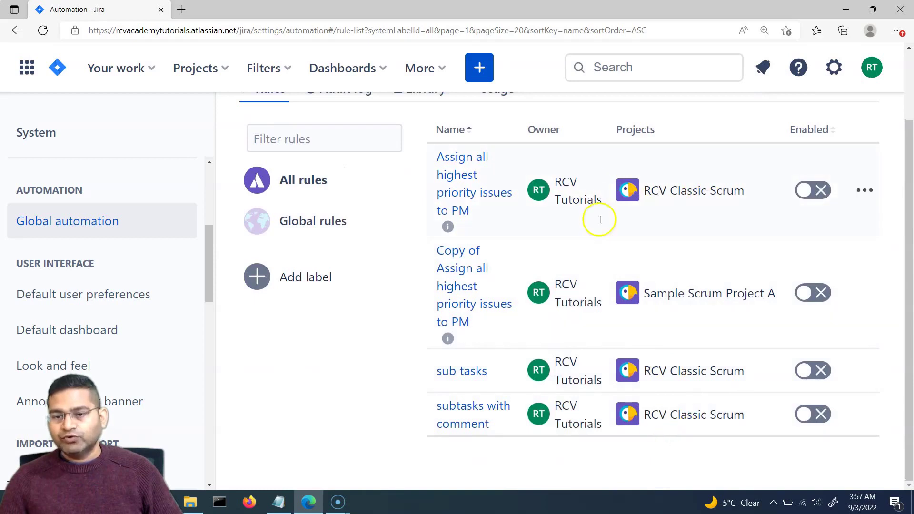
scroll(810, 177, up, 2)
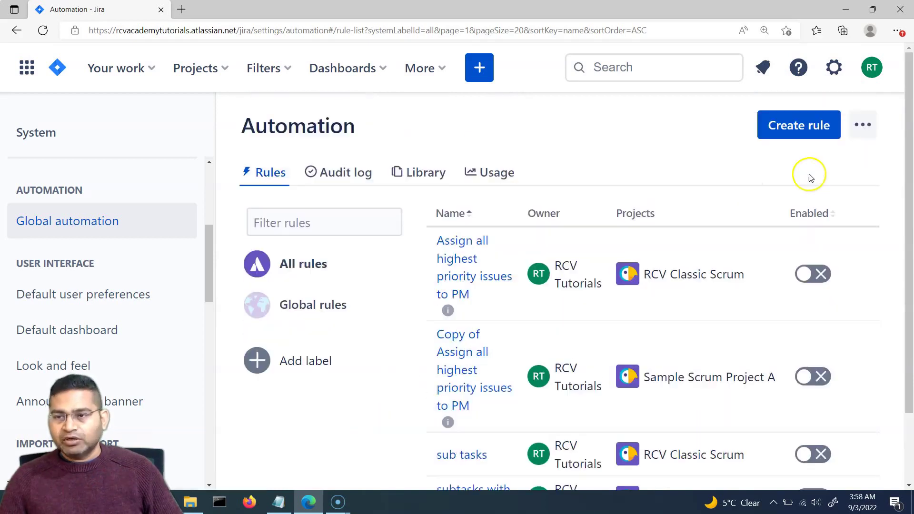
click(863, 126)
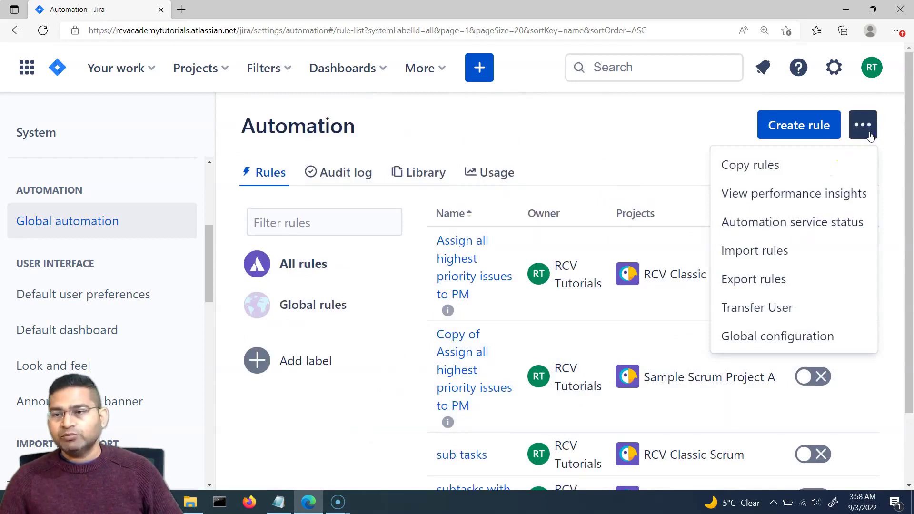
click(782, 257)
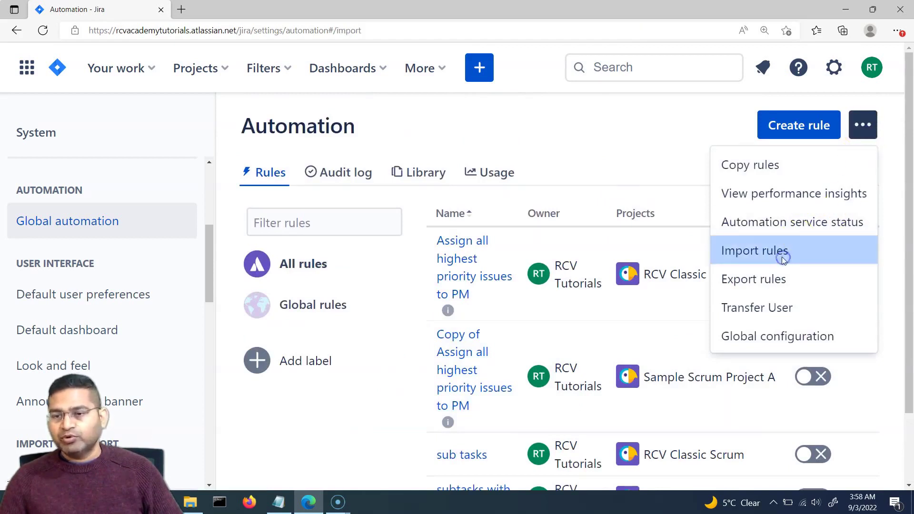
click(559, 365)
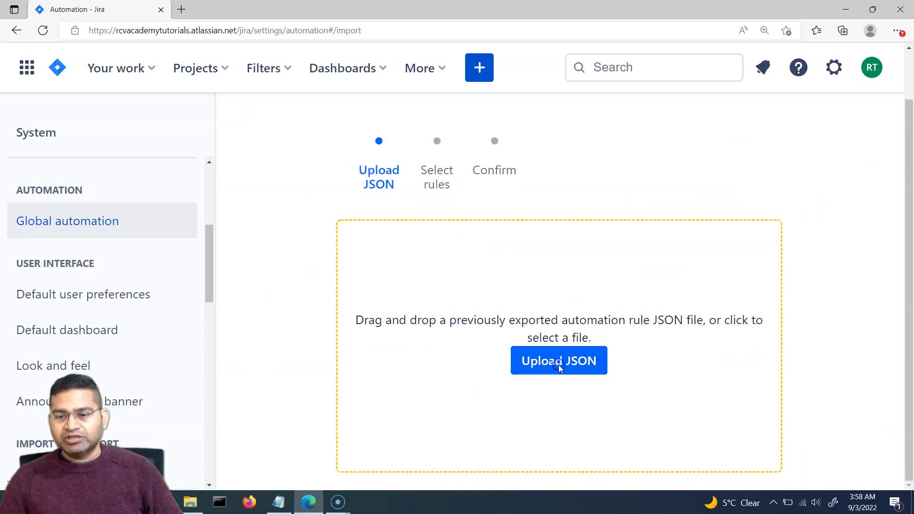
click(163, 100)
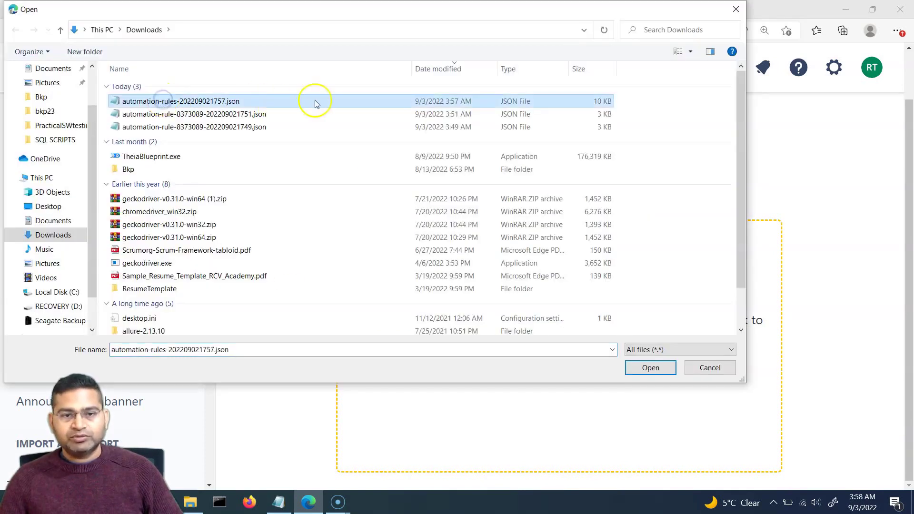
click(651, 367)
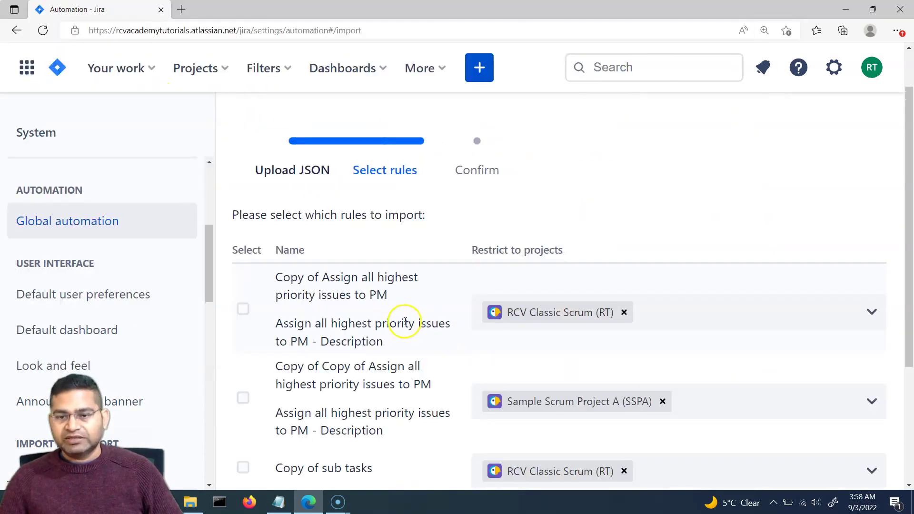
Select all four rules in the uploaded file for import.
scroll(667, 228, down, 3)
scroll(666, 233, up, 2)
scroll(373, 304, down, 1)
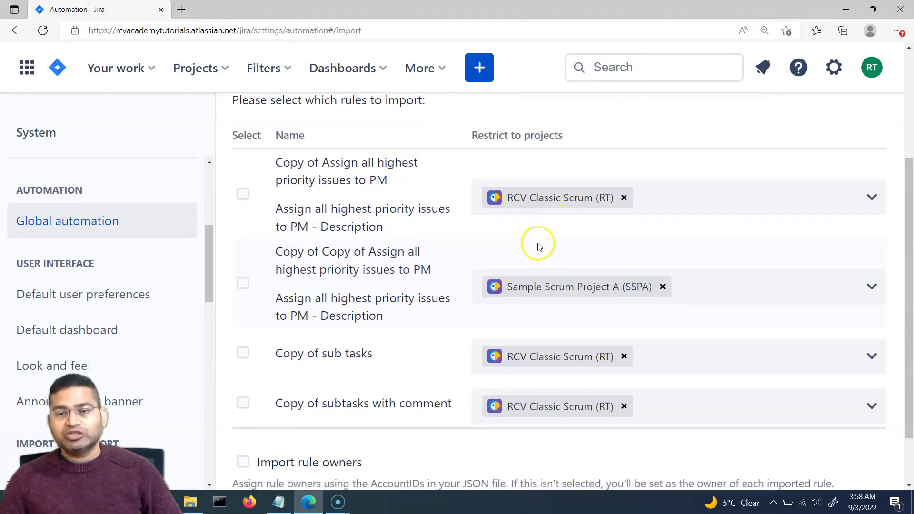
click(243, 193)
click(243, 284)
click(243, 353)
click(243, 403)
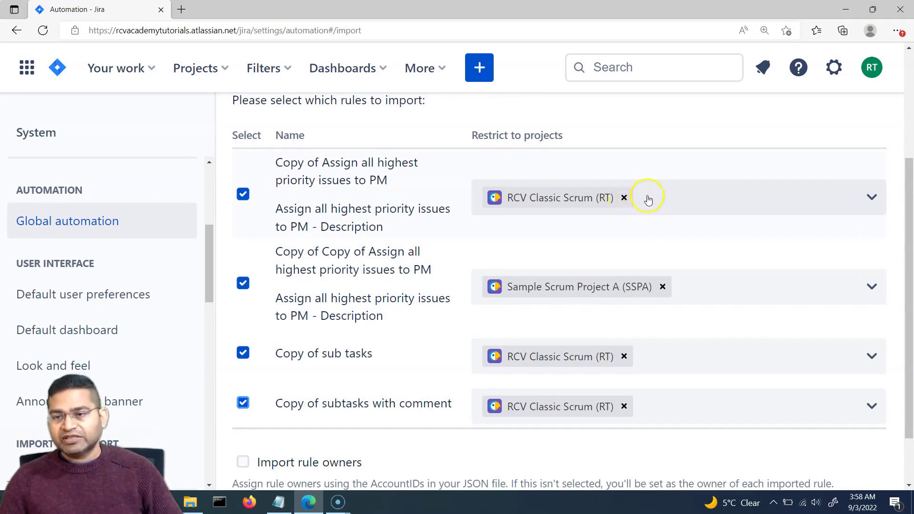
Add New Kanban Project NextGen (NKPN) and RCV NextGen Scrum (RNS) to the projects of "Copy of Assign all highest priority issues to PM".
click(726, 198)
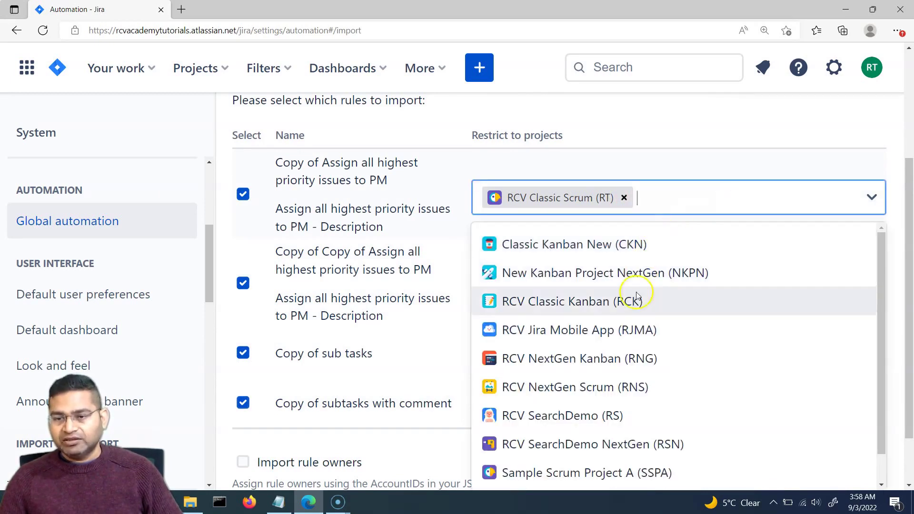
click(619, 273)
click(751, 206)
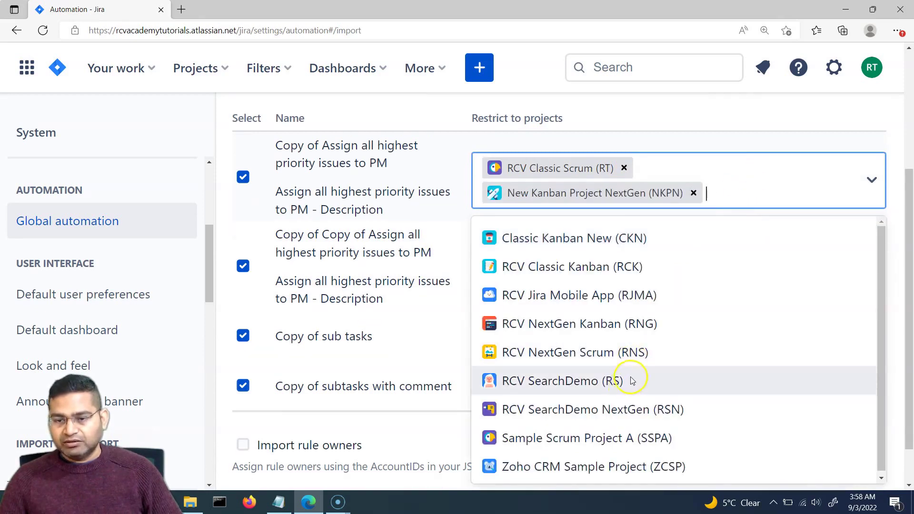
click(634, 351)
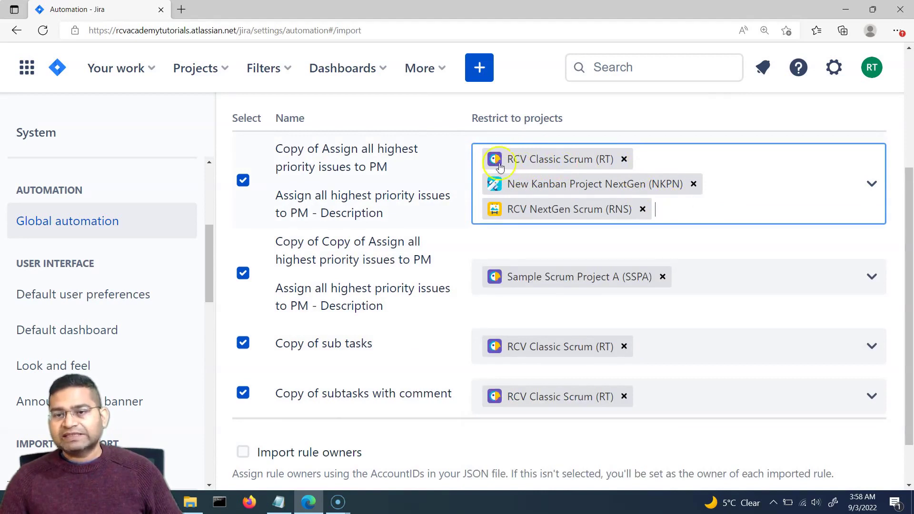
Add RCV Classic Kanban (RCK) to the Copy of Copy rule's projects, and RCV NextGen Scrum (RNS) to both subtask rule copies.
click(699, 279)
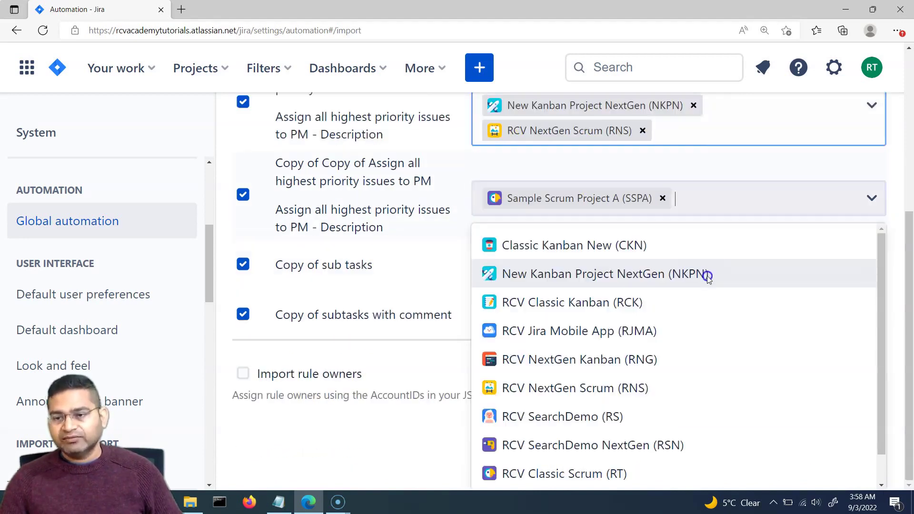
click(593, 304)
click(686, 290)
click(619, 333)
click(686, 198)
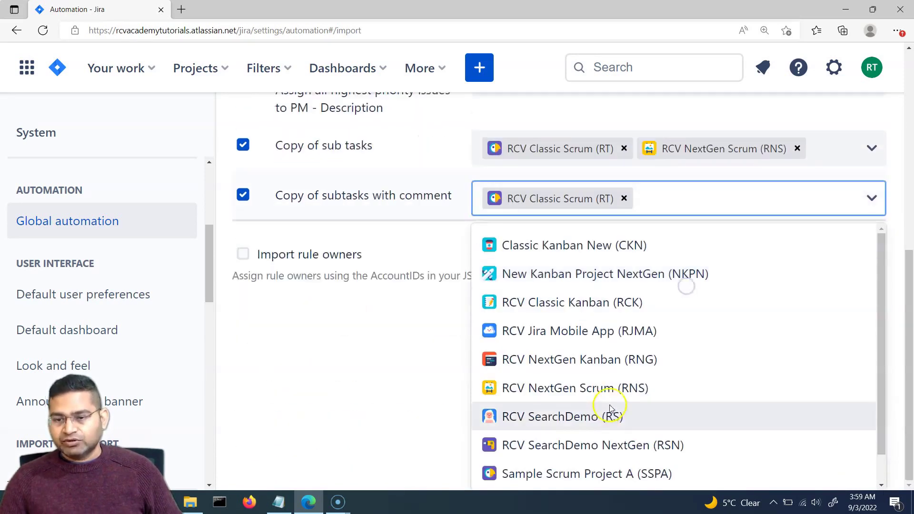
click(619, 386)
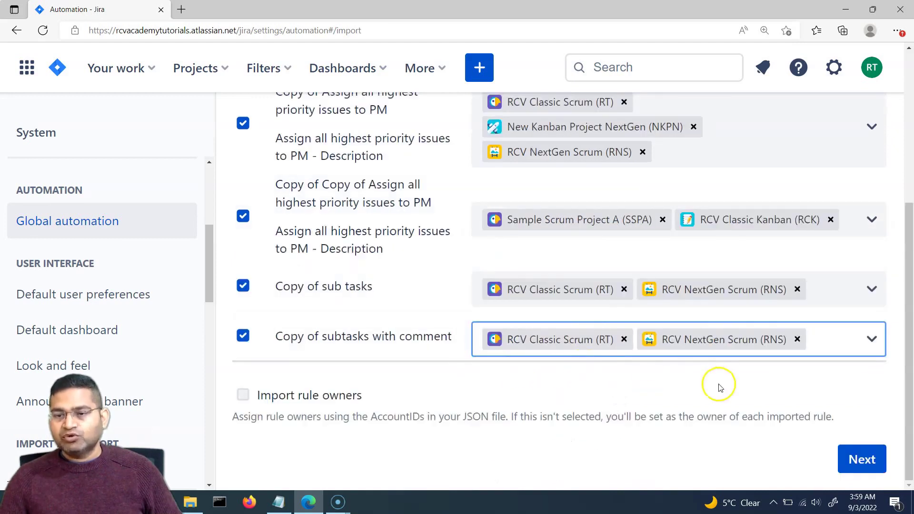
Confirm the import of the selected rules and check the projects assigned to the new copies in the rule list.
click(861, 459)
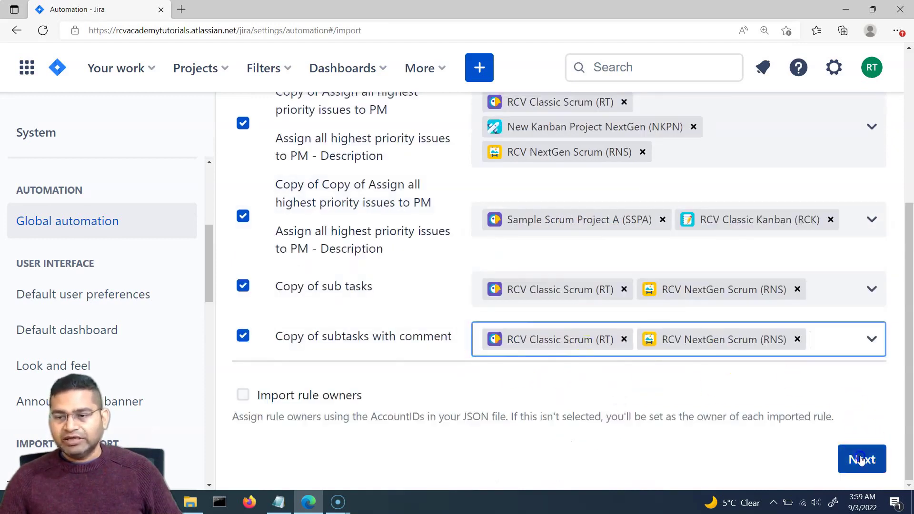
click(586, 419)
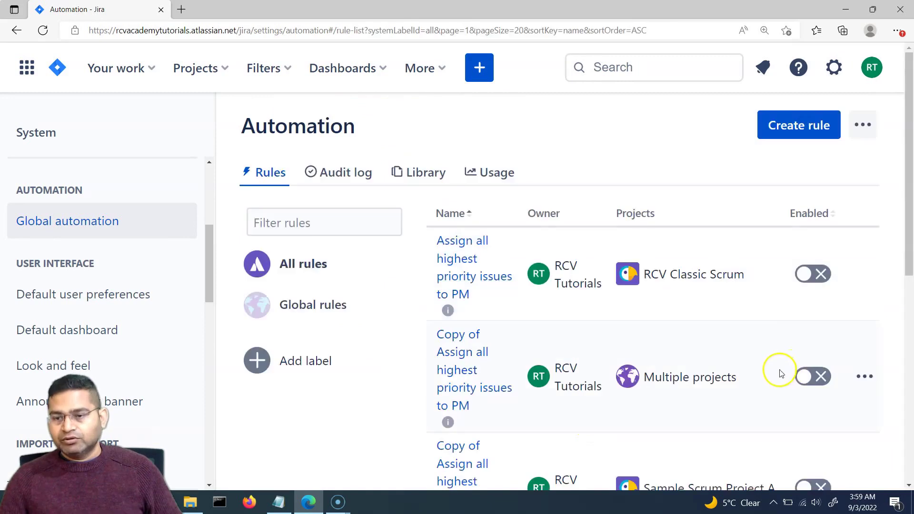
scroll(555, 247, down, 3)
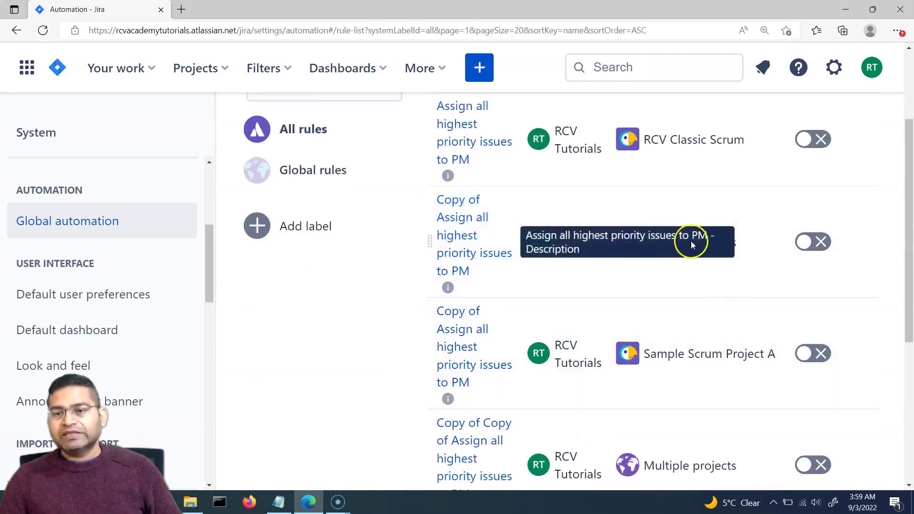
scroll(690, 286, down, 4)
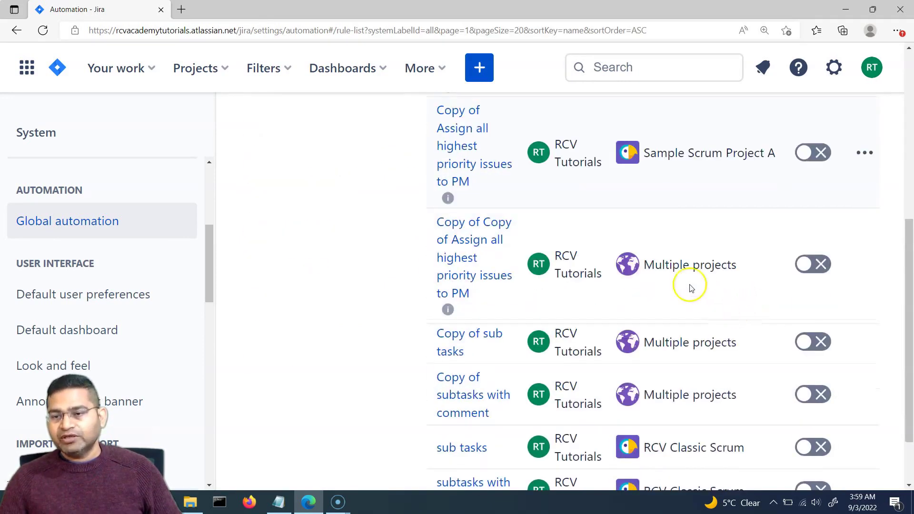
scroll(676, 297, down, 2)
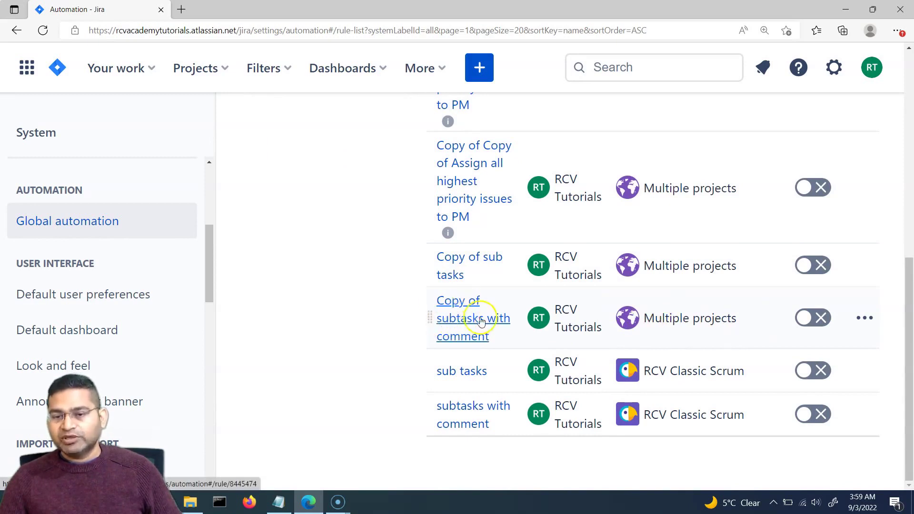
Open the rule "Copy of subtasks with comment" and check its scope and assigned projects.
click(459, 322)
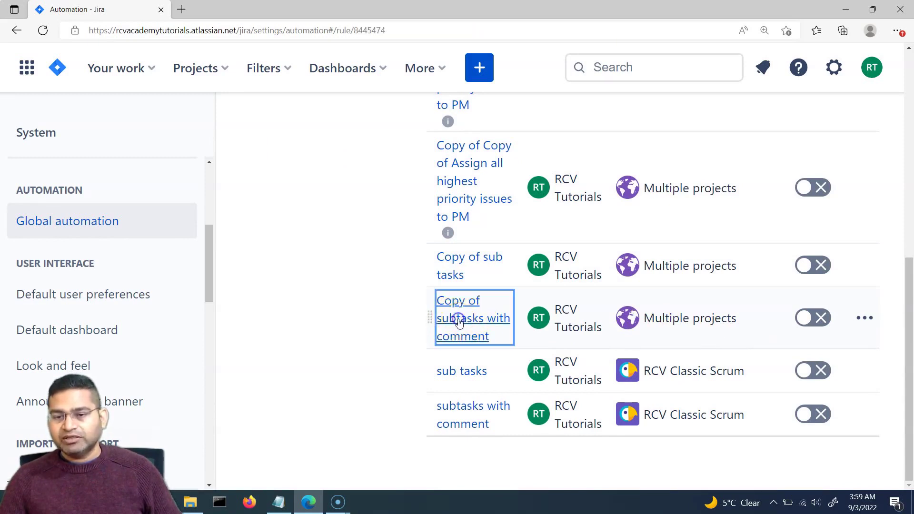
scroll(482, 318, down, 5)
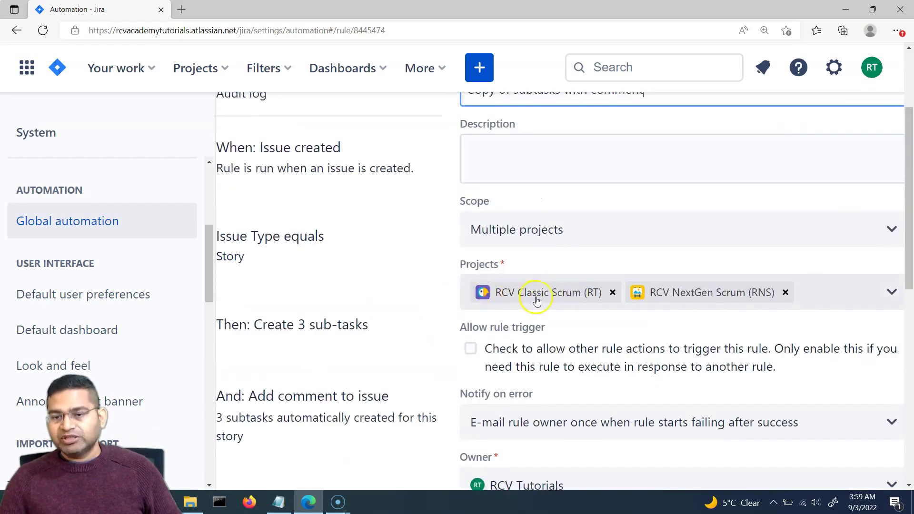
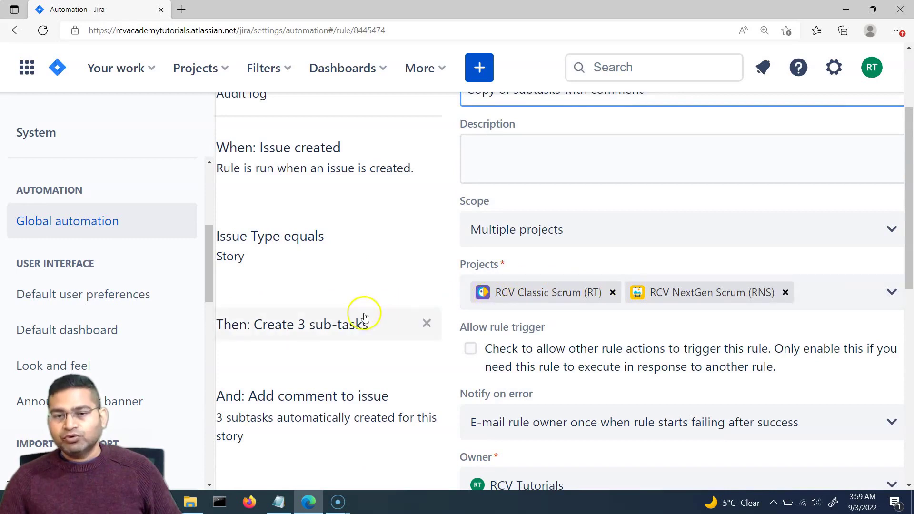
mouse_move(419, 289)
scroll(418, 288, up, 3)
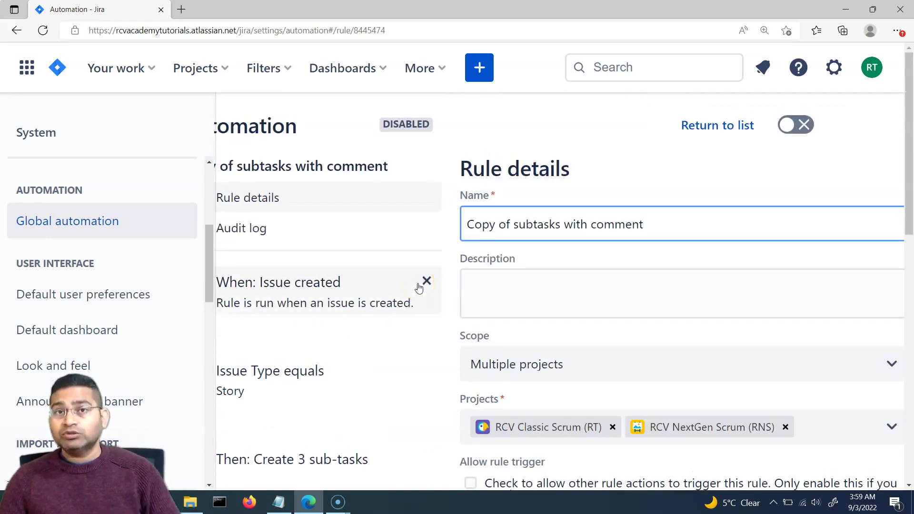
Open the automation page in the project settings of RCV Classic Scrum.
click(220, 67)
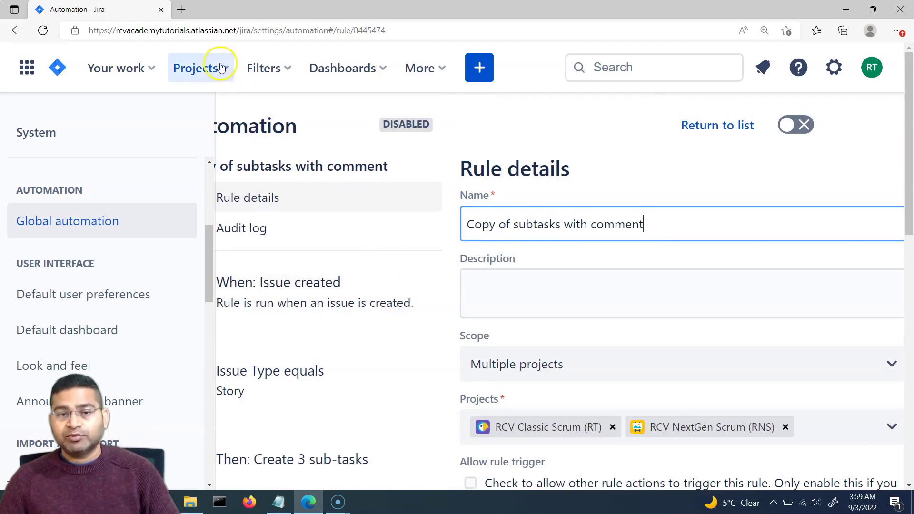
click(274, 155)
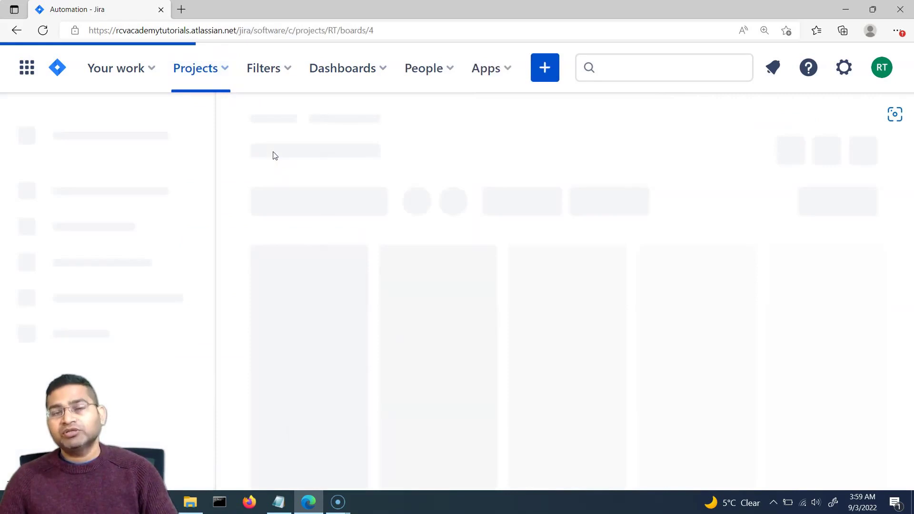
click(216, 200)
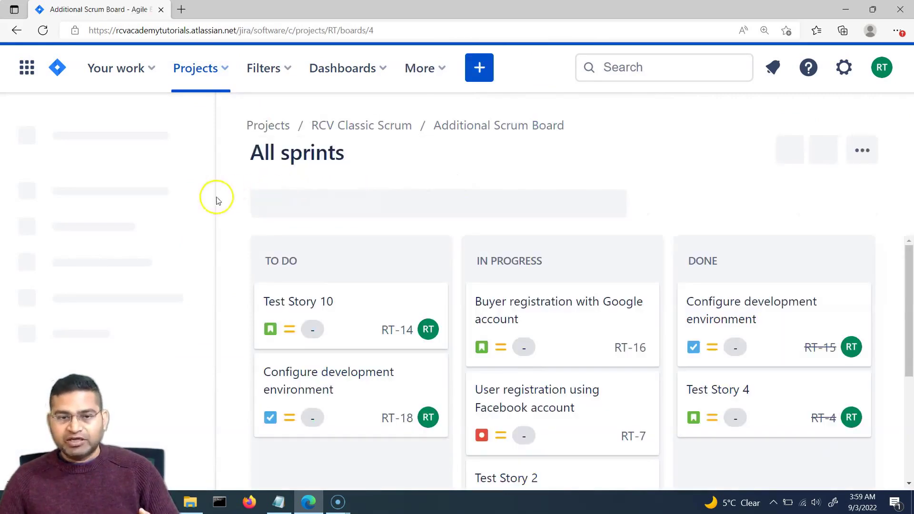
scroll(161, 270, down, 2)
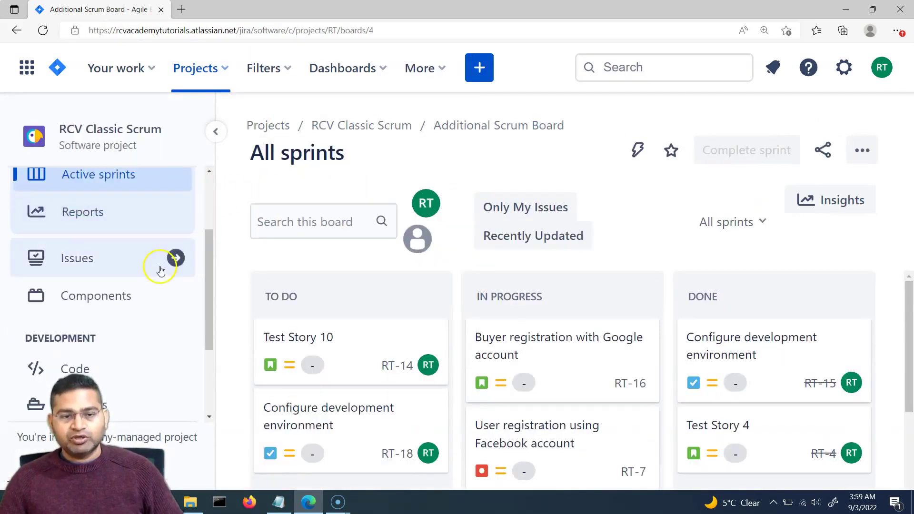
scroll(159, 271, down, 3)
click(139, 241)
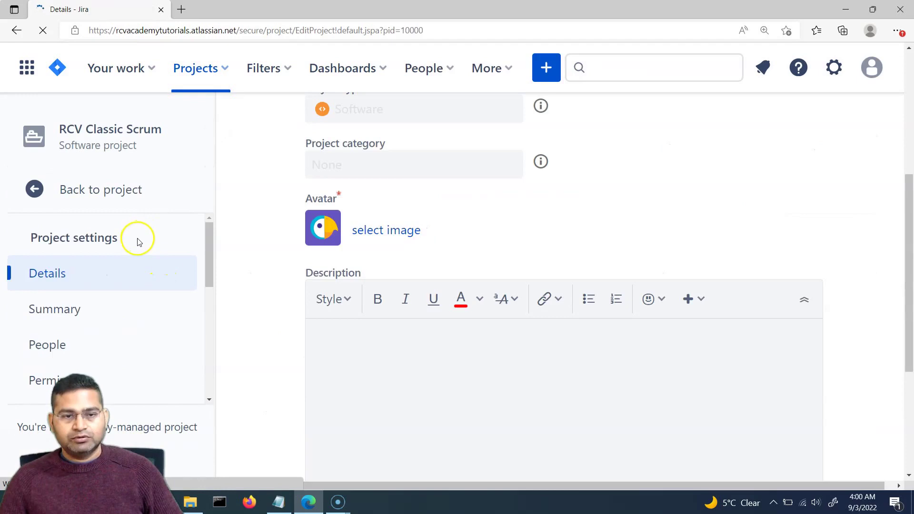
scroll(112, 320, down, 3)
click(114, 324)
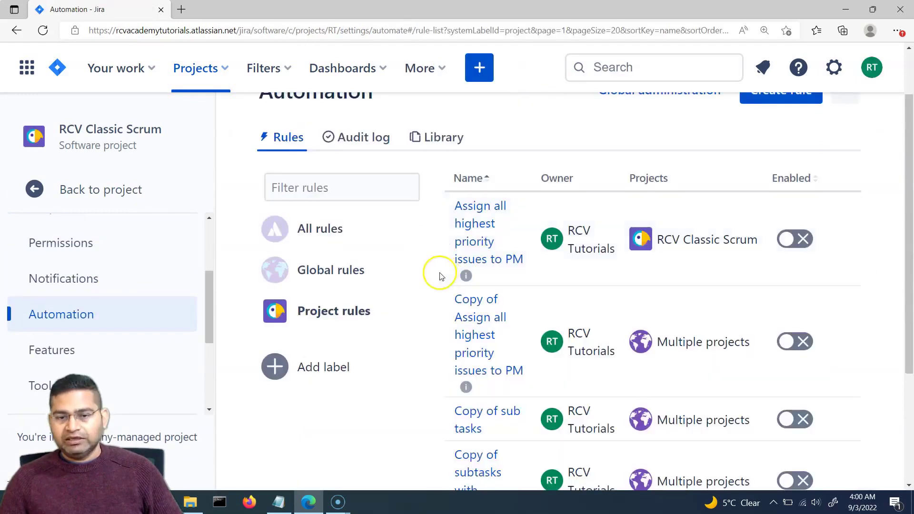
Examine the project rules of RCV Classic Scrum, comparing the assigned projects and enabled states of the original rules and their copies.
click(341, 315)
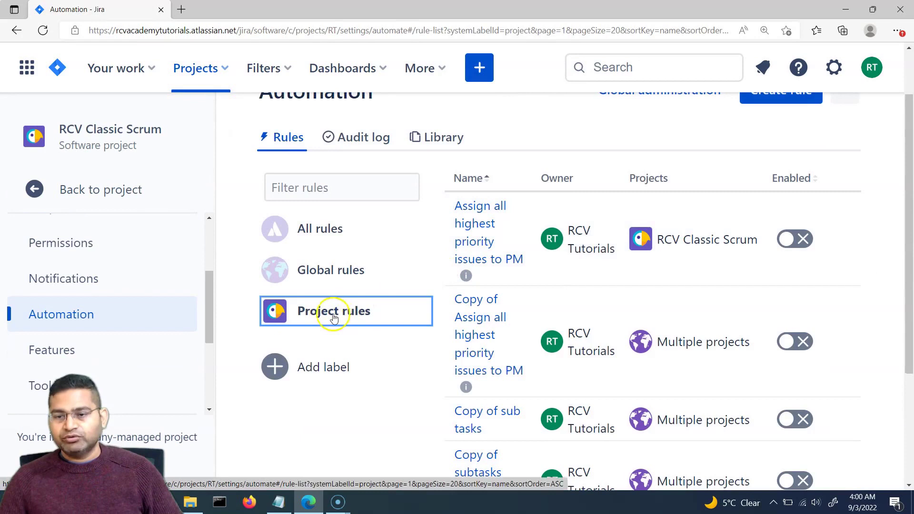
scroll(698, 301, down, 3)
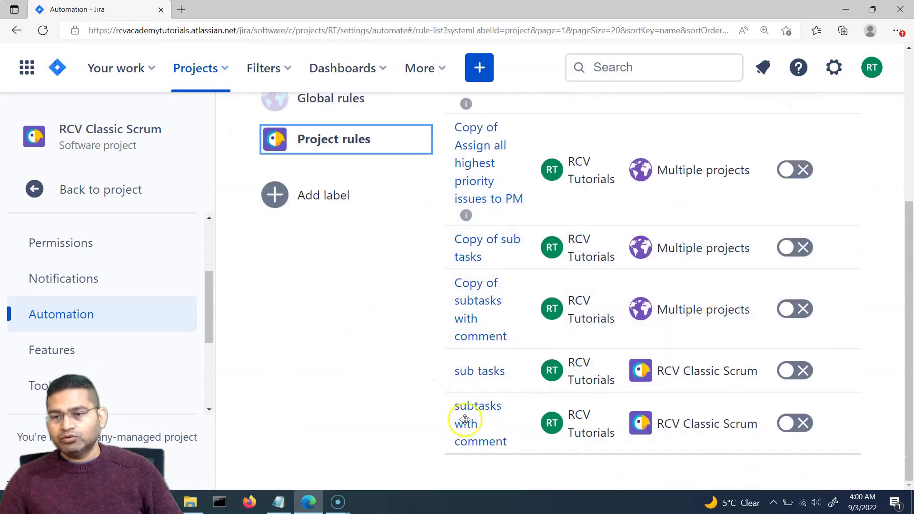
scroll(474, 313, up, 3)
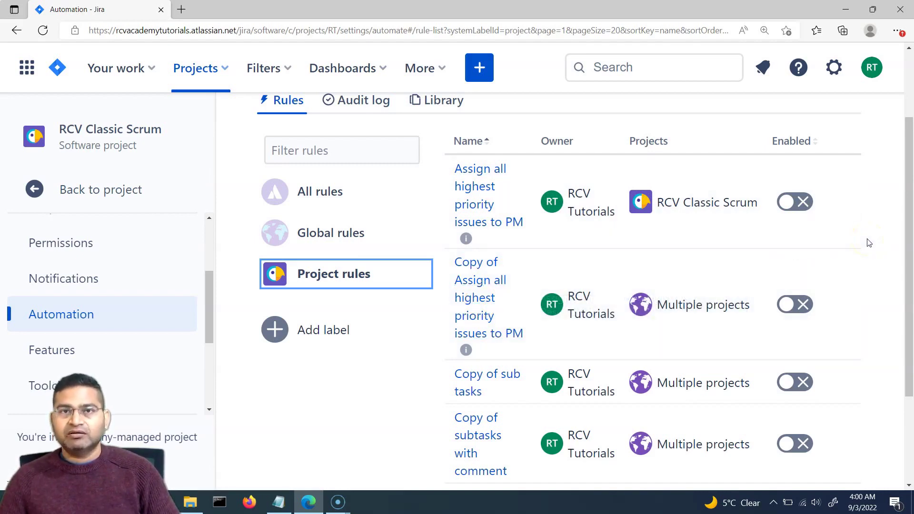
scroll(422, 364, down, 3)
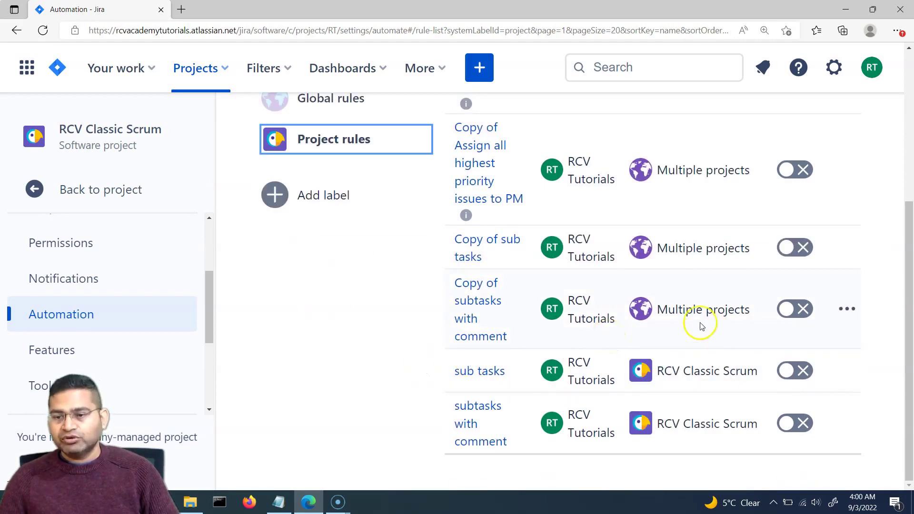
scroll(426, 342, up, 1)
scroll(426, 342, up, 3)
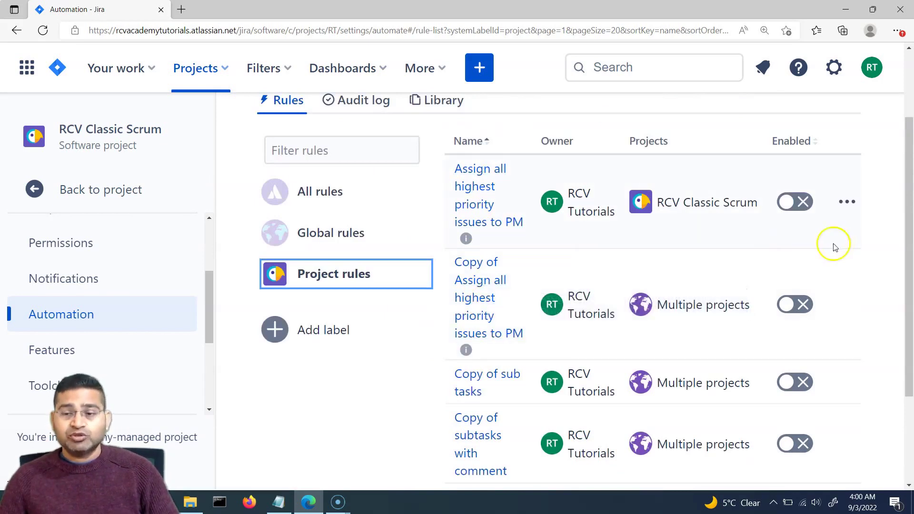
scroll(728, 271, down, 3)
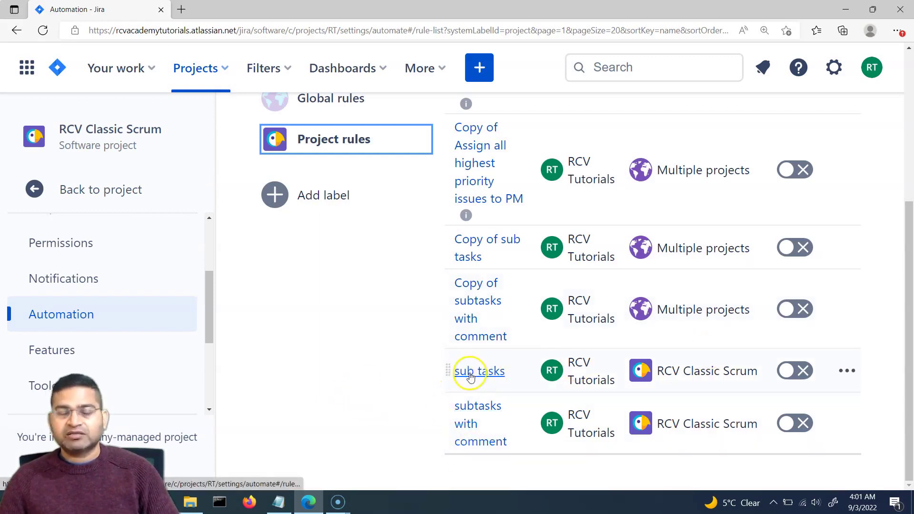
click(793, 372)
click(800, 422)
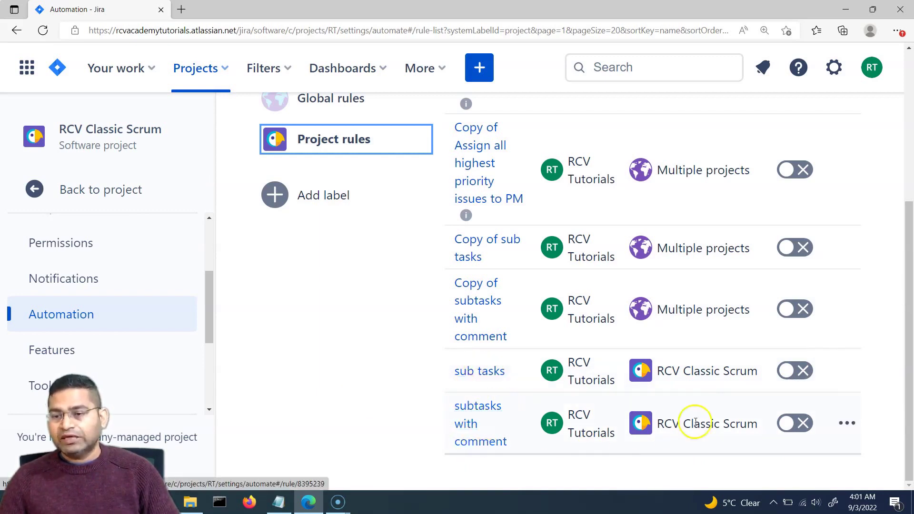
scroll(722, 406, up, 5)
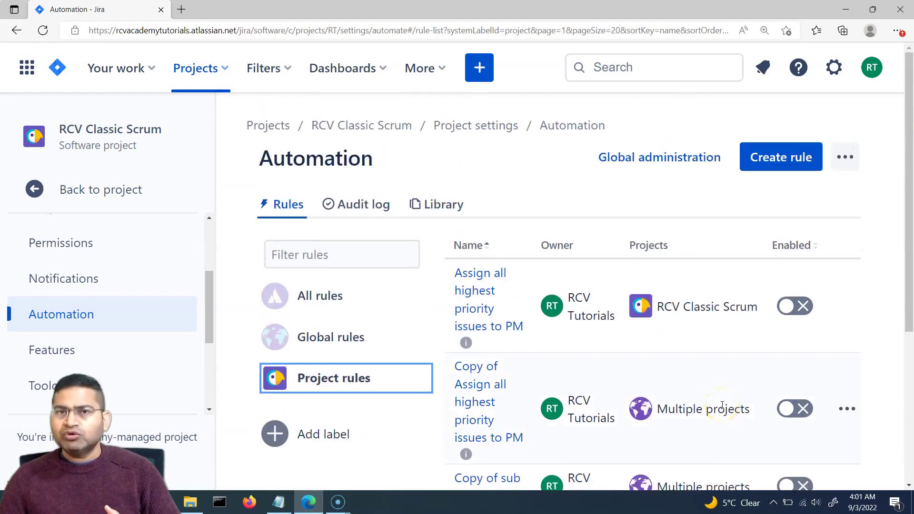
scroll(727, 396, down, 4)
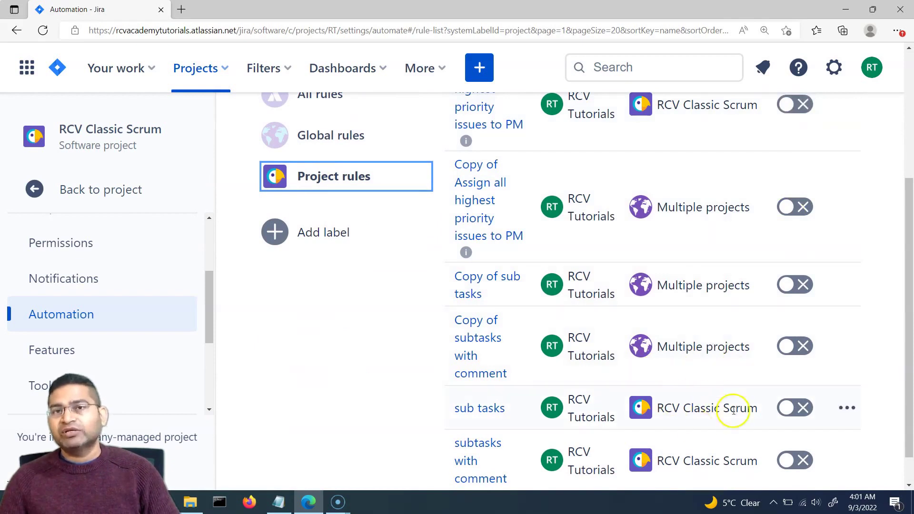
scroll(700, 419, up, 4)
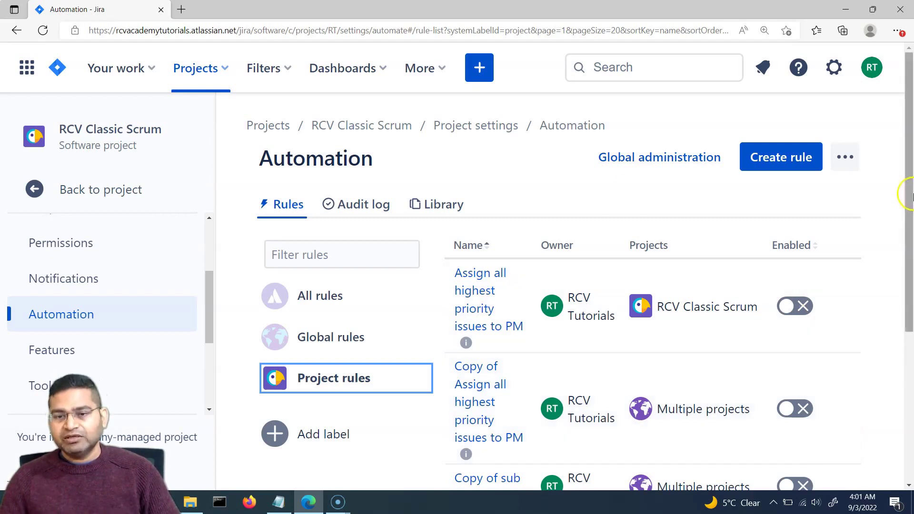
scroll(518, 210, down, 5)
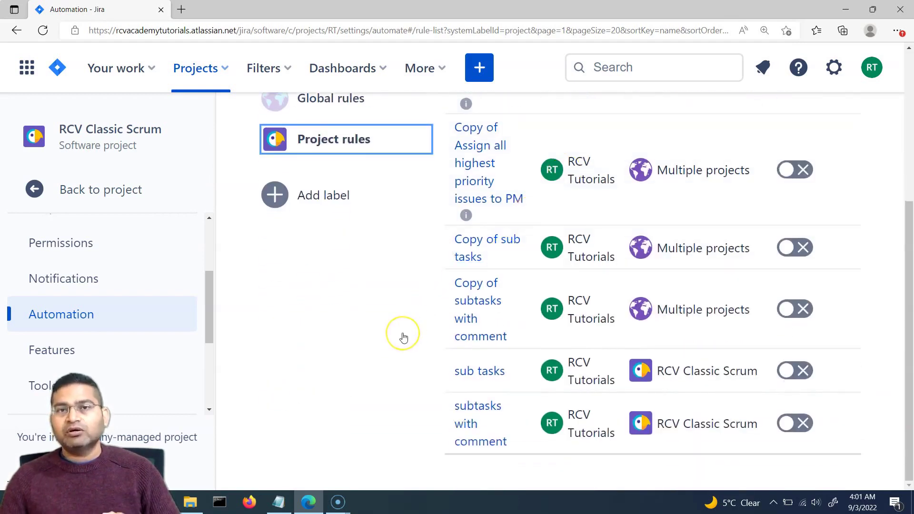